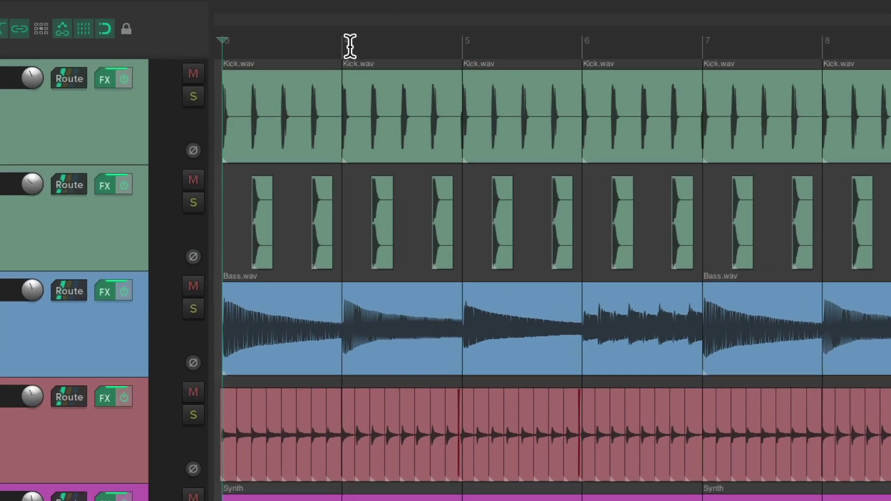
Loop-play a selection over bars 4 to 6, then clear it
left_click_drag(350, 45, 583, 40)
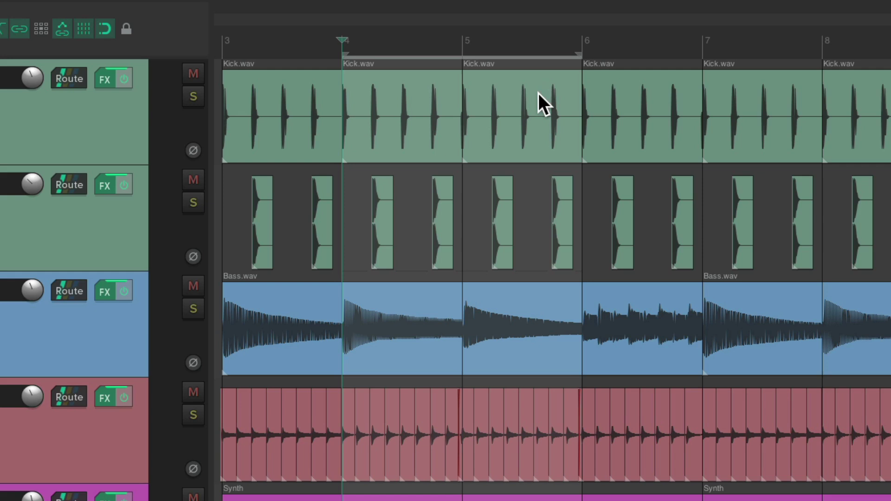
key("space")
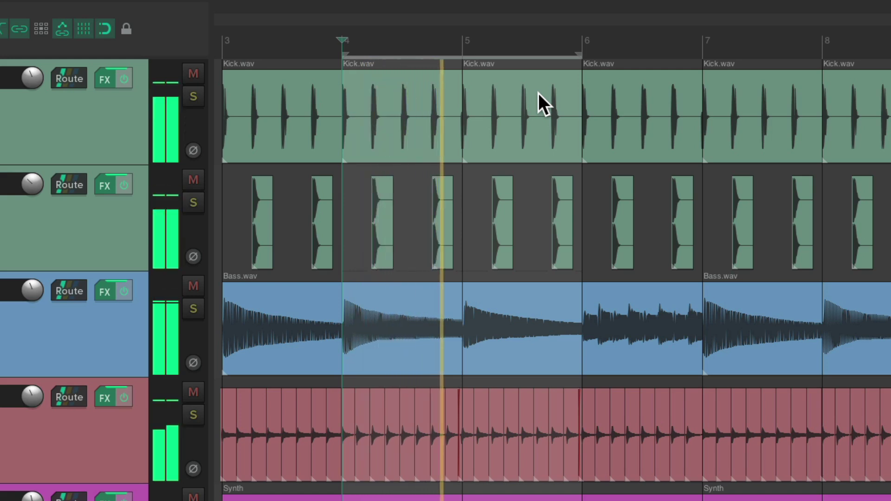
key("space")
key("Escape")
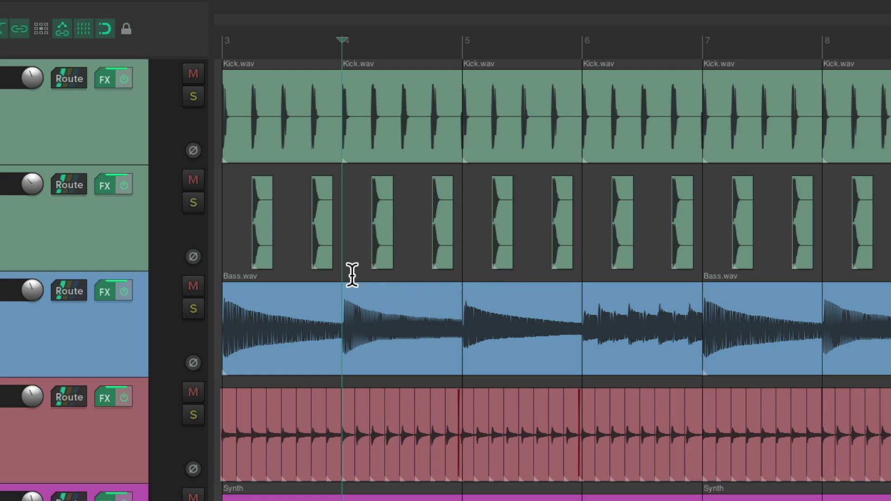
Select bars 4 to 5, loop-play them, then clear the time selection
mouse_move(343, 274)
left_mouse_down()
mouse_move(450, 275)
mouse_move(456, 295)
left_mouse_up()
key("space")
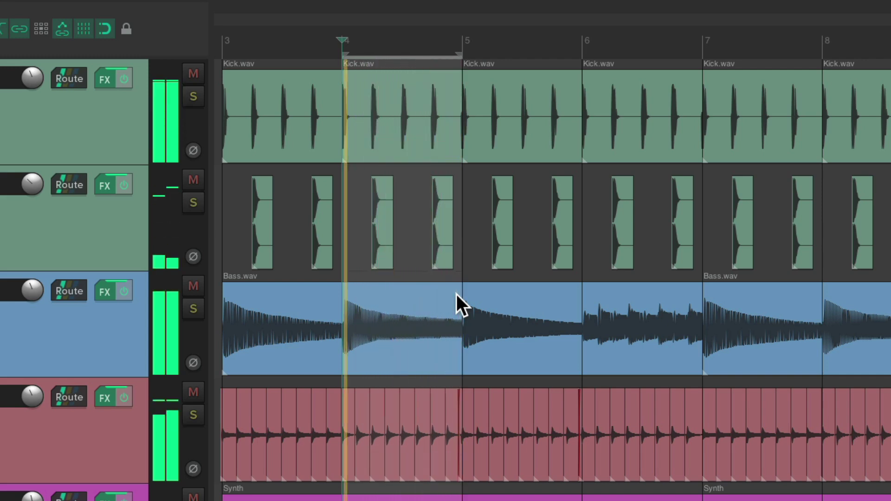
key("space")
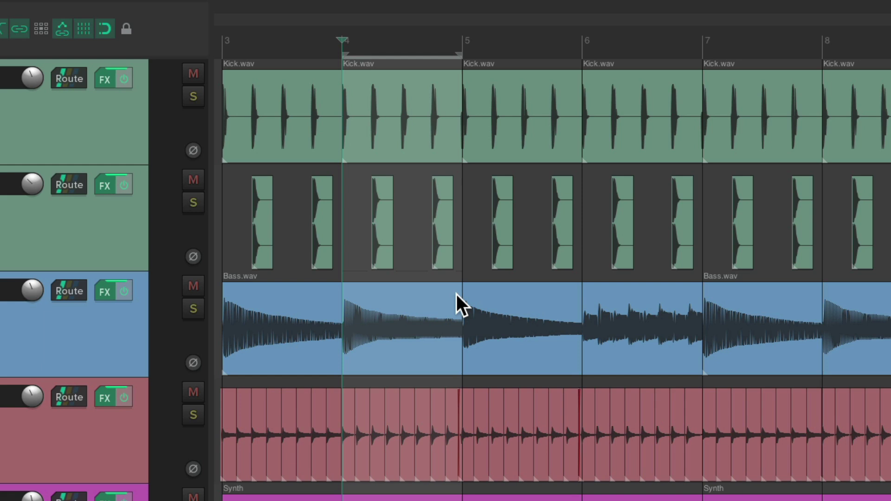
key("Escape")
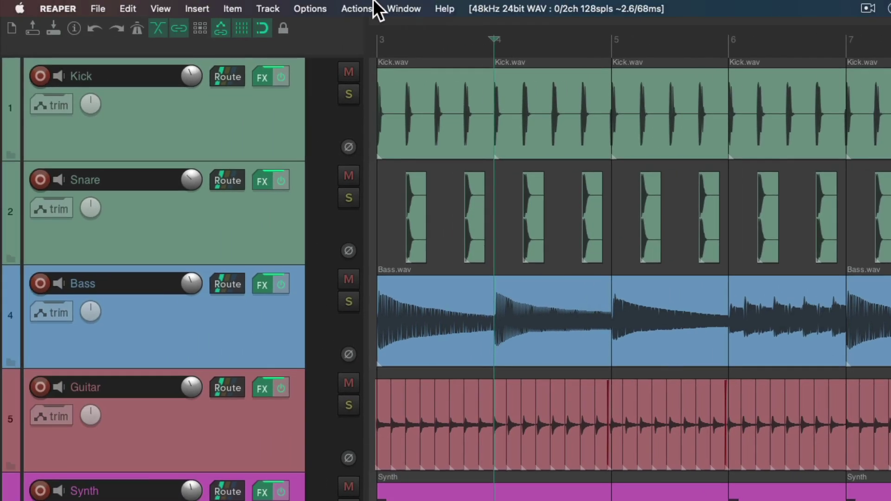
Uncheck 'Loop points linked to time selection' in the Options menu
left_click(307, 8)
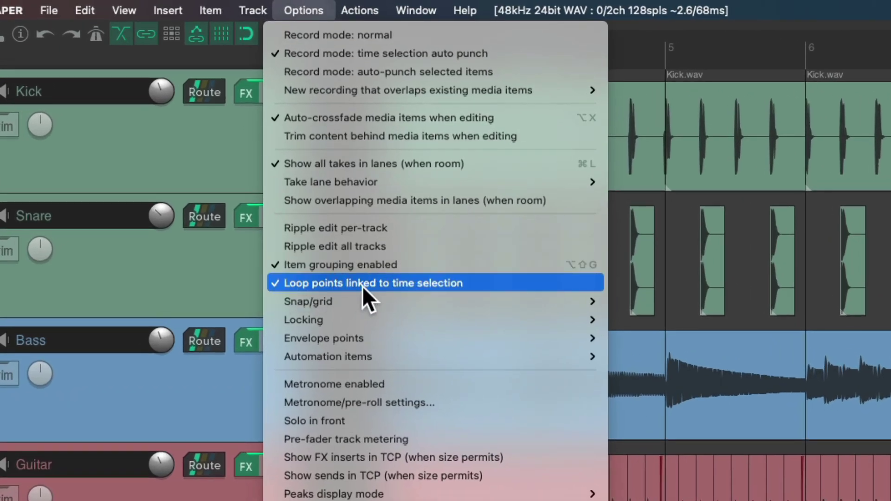
left_click(403, 285)
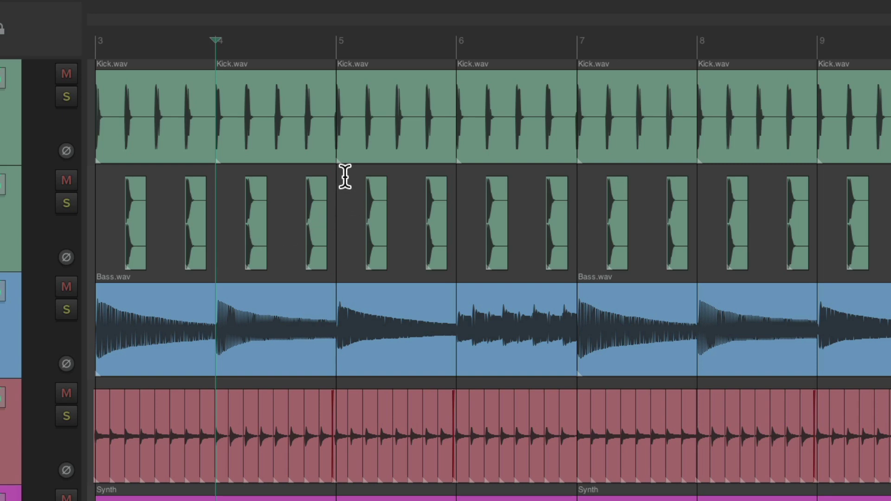
Make a time selection over bars 5–7, then set a separate loop range over bars 4–6
left_click_drag(345, 176, 571, 175)
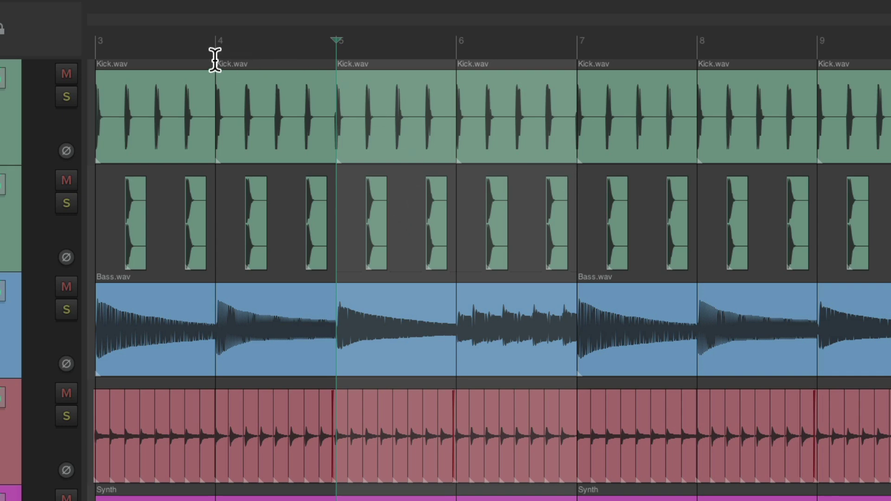
left_click_drag(214, 59, 456, 51)
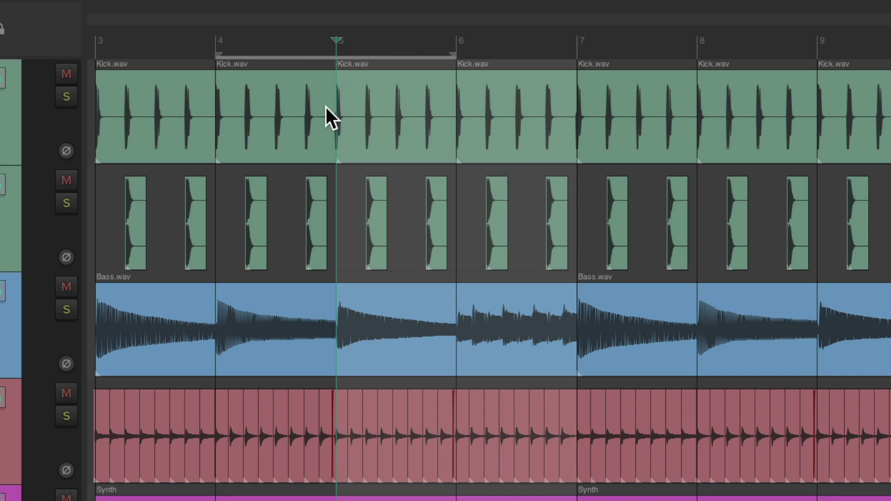
left_click(215, 45)
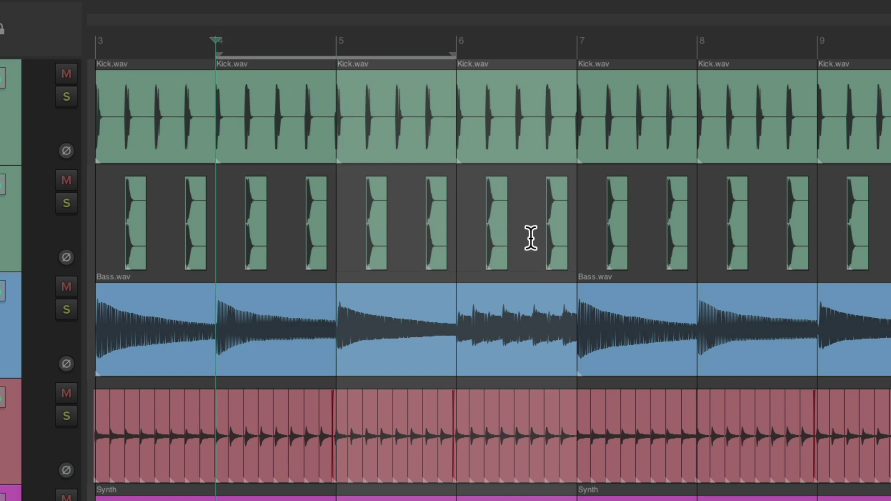
Play the bar 4–6 loop from bar 4 while drawing a time selection from bar 7, then stop
left_click(597, 221)
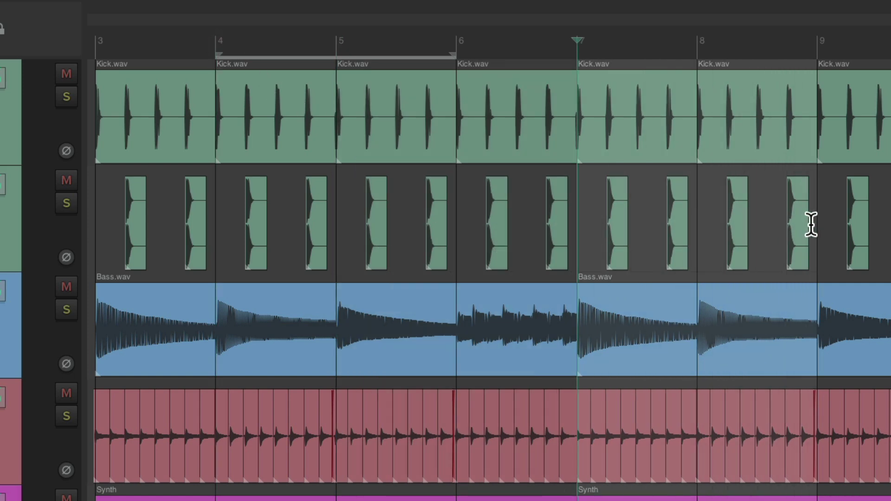
left_click(216, 40)
key("space")
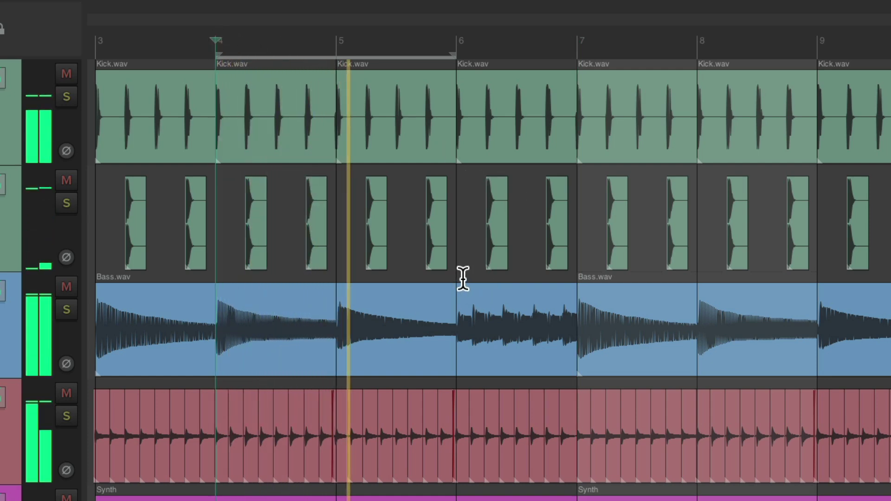
left_click_drag(461, 281, 689, 280)
key("space")
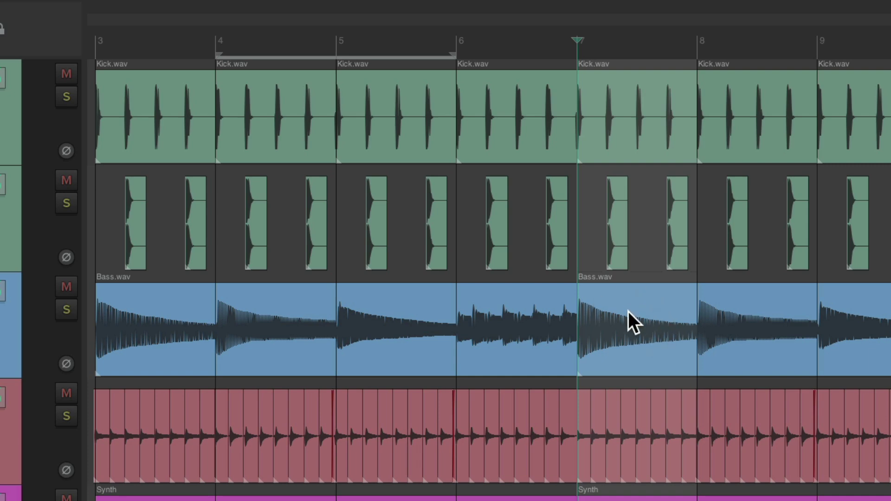
During playback, delete the bar 7–8 portion of the Bass.wav item
key("space")
left_click(601, 276)
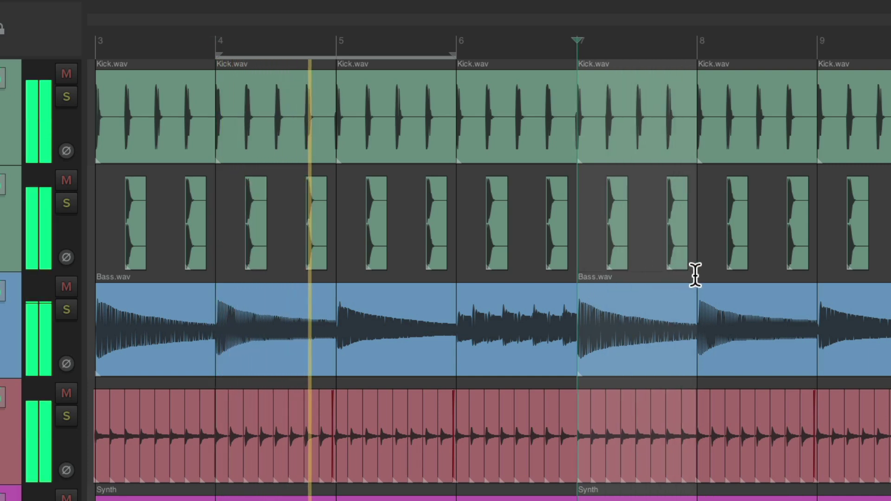
left_click(647, 316)
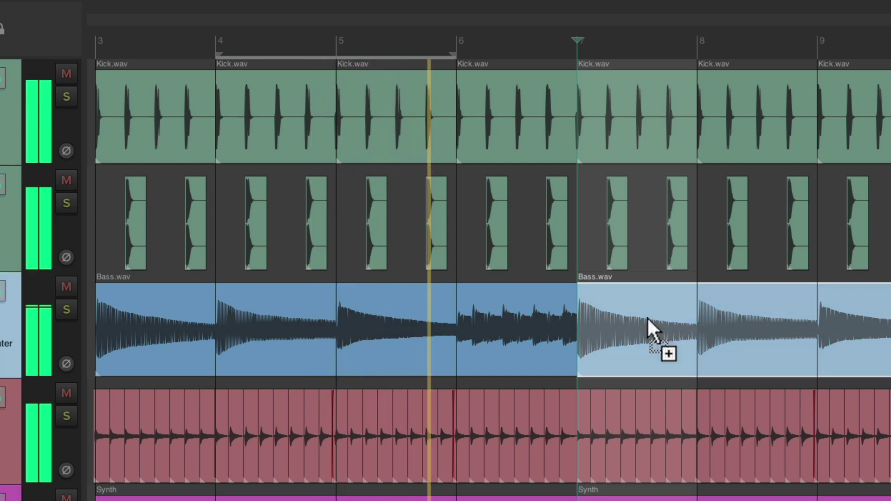
key("Delete")
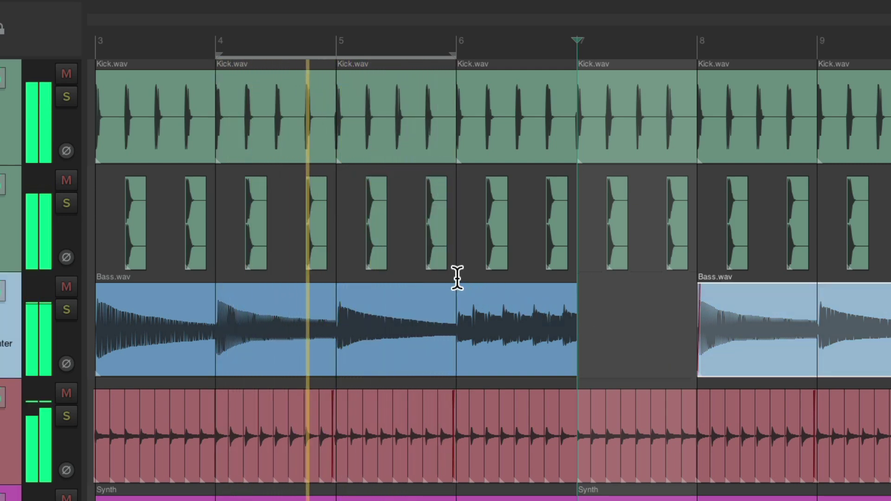
Delete the bar 6–7 portion of the Bass item, stop playback, and select bars 6–8
left_click_drag(456, 276, 571, 277)
left_click(524, 297)
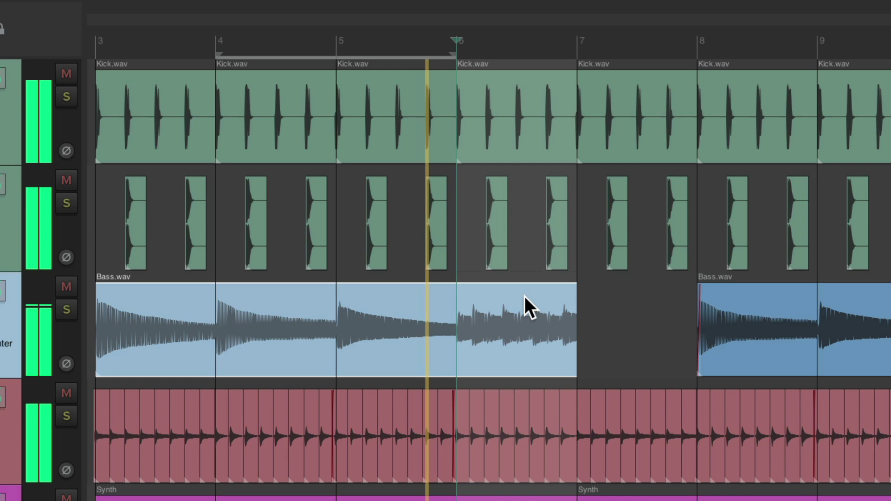
key("Delete")
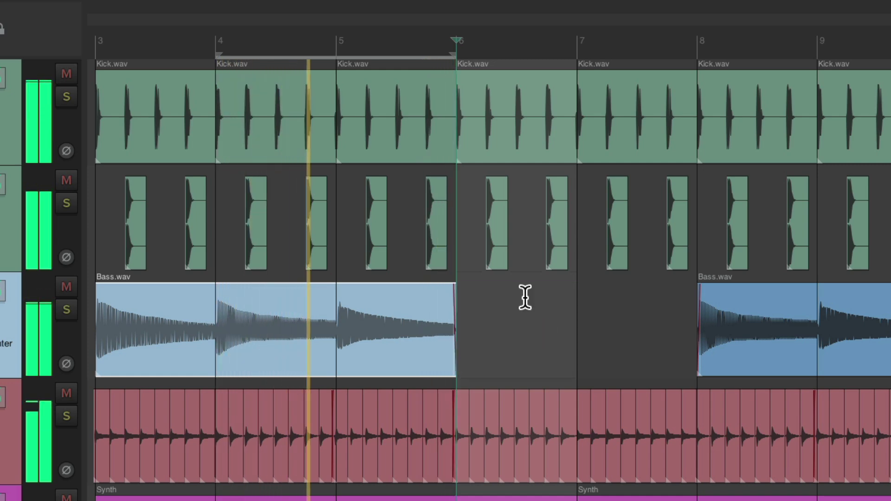
key("space")
left_click_drag(464, 287, 697, 280)
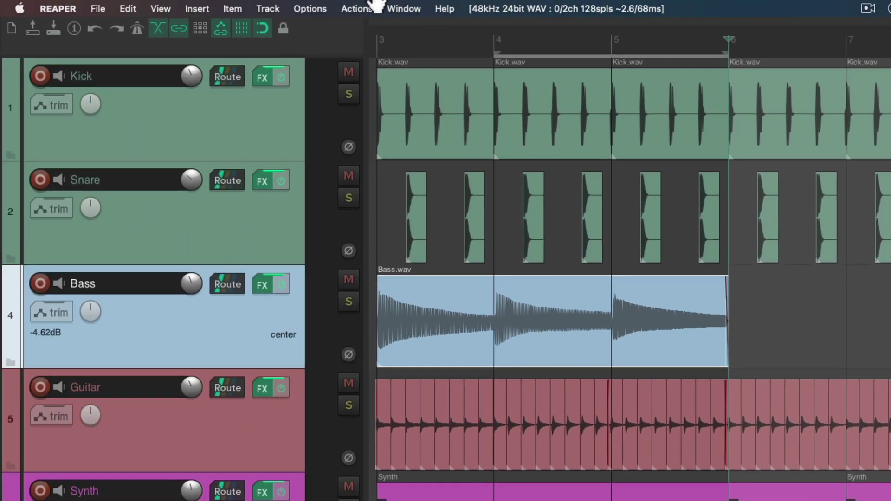
Relink loop points to the time selection and undo to restore the Bass sections
left_click(309, 6)
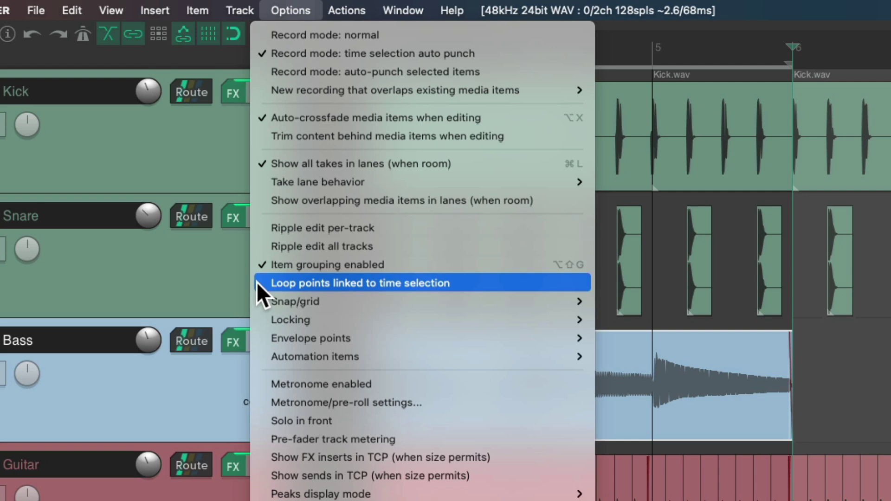
left_click(257, 282)
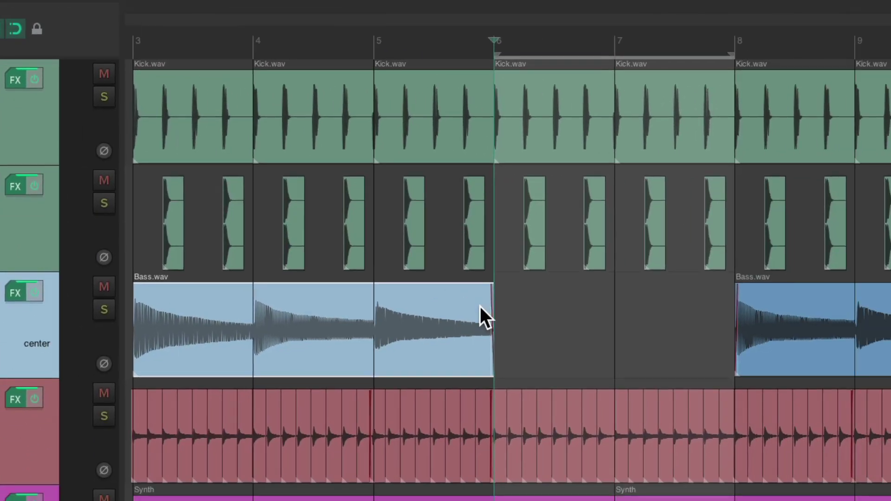
key("ctrl+z")
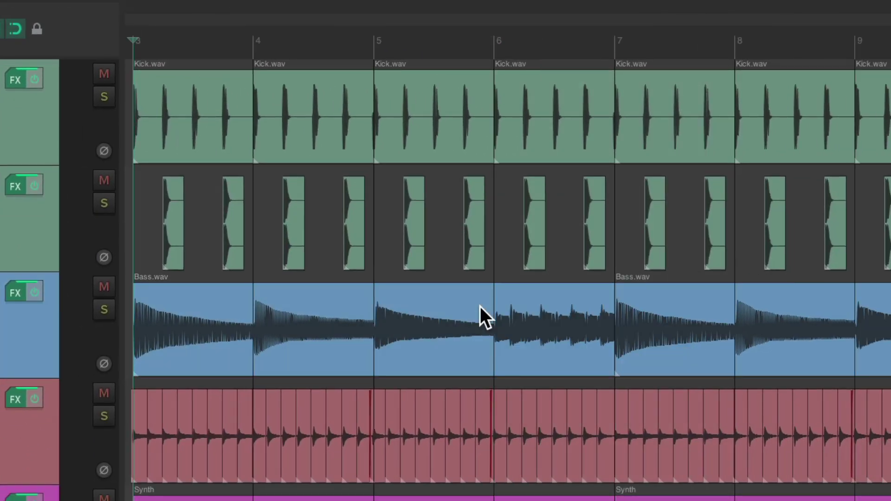
Loop-play one-bar ranges, moving the loop between bars 4–5 and 6–7, ending on 6–7
left_click_drag(251, 278, 488, 275)
key("space")
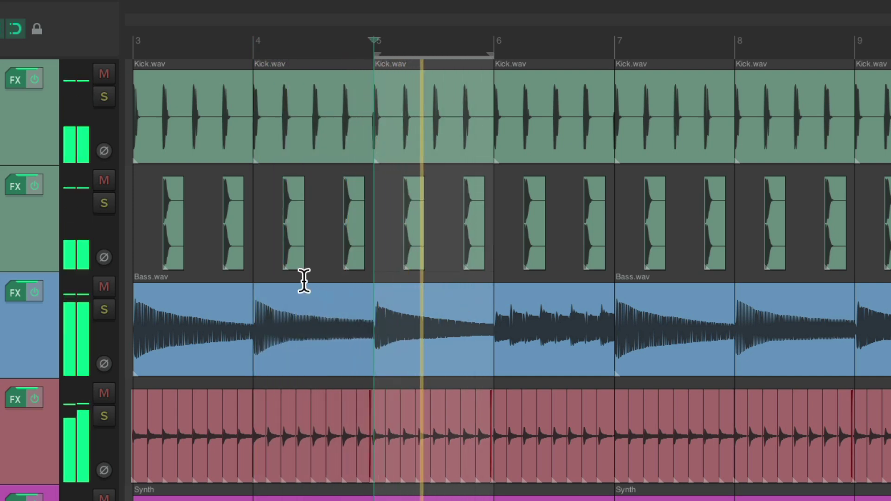
left_click_drag(260, 278, 361, 277)
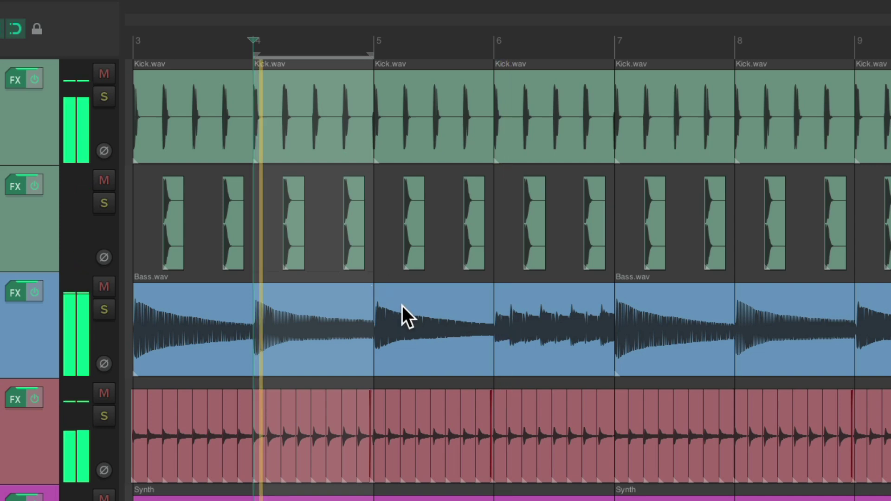
left_click_drag(494, 278, 613, 283)
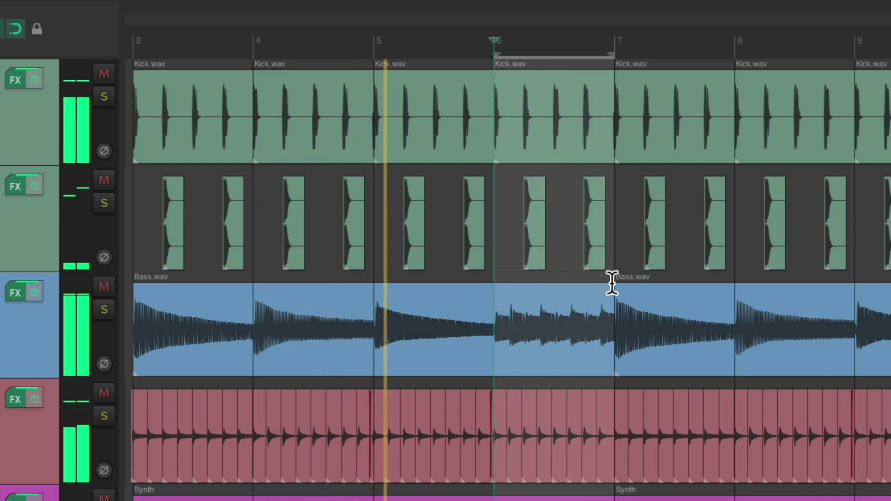
left_click_drag(259, 54, 372, 55)
left_click_drag(493, 51, 612, 56)
key("space")
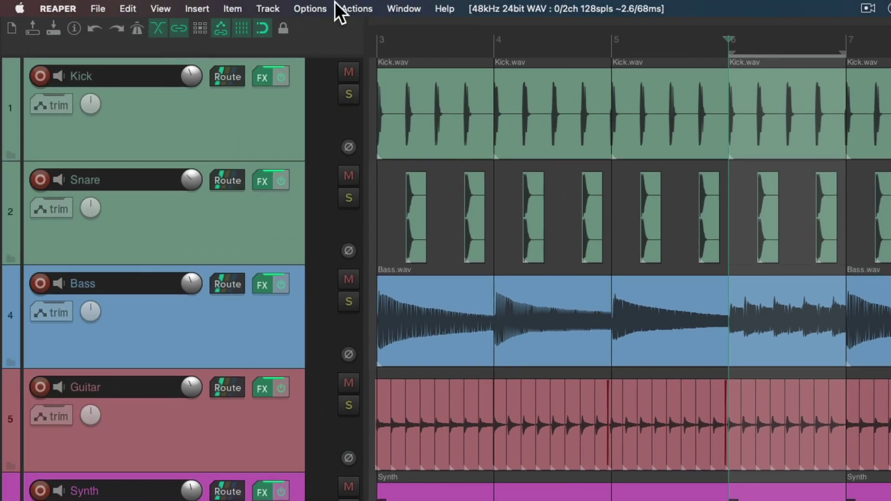
In Preferences > Audio > Seeking, turn off 'Seek on loop point change'
left_click(331, 5)
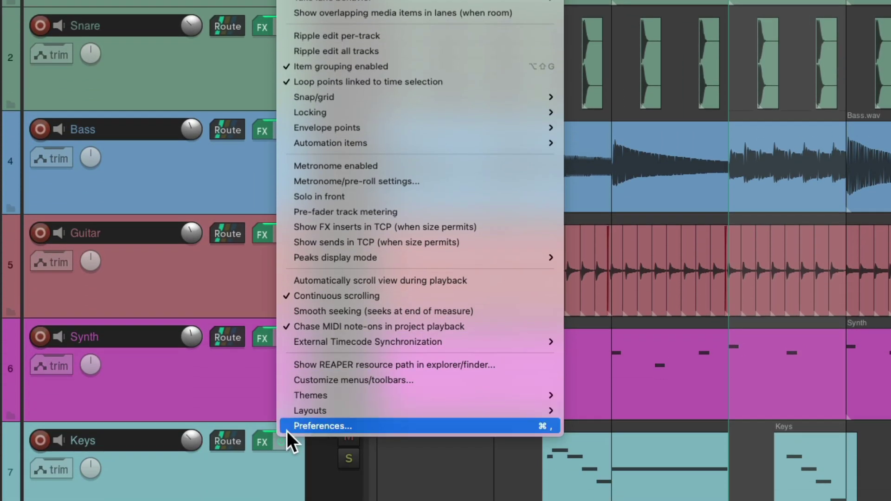
left_click(286, 426)
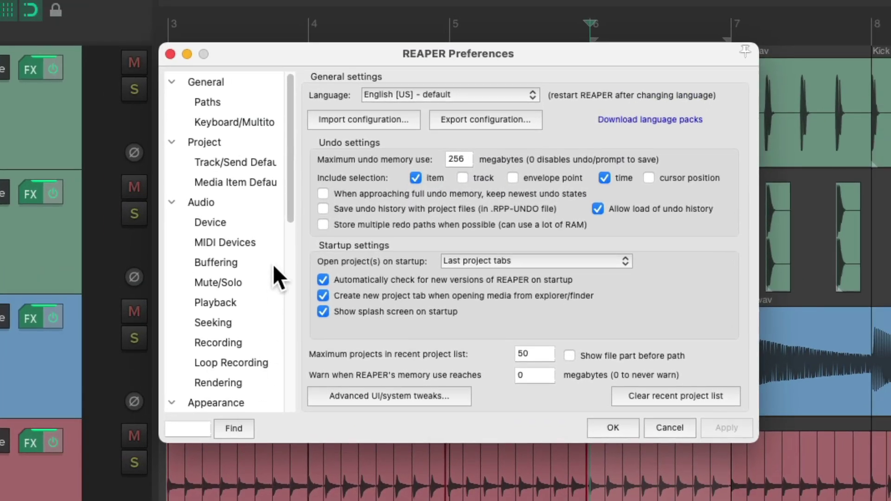
scroll(273, 263, "down", 2)
left_click(244, 285)
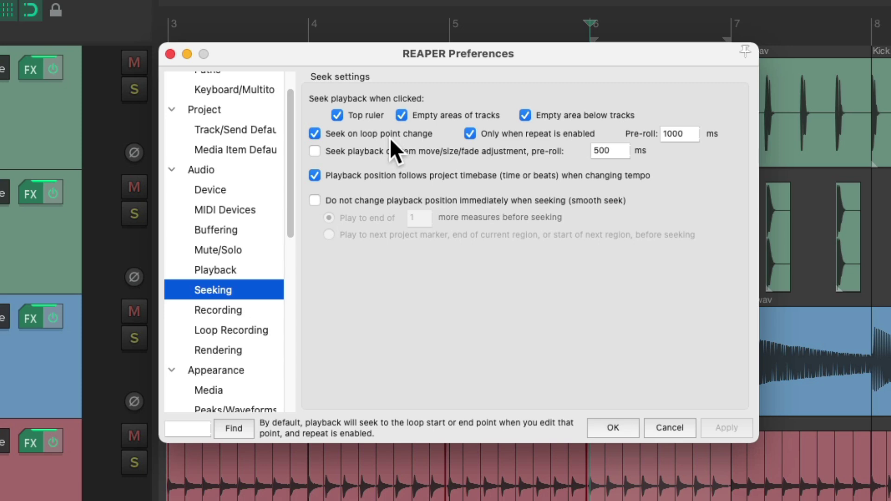
left_click(314, 134)
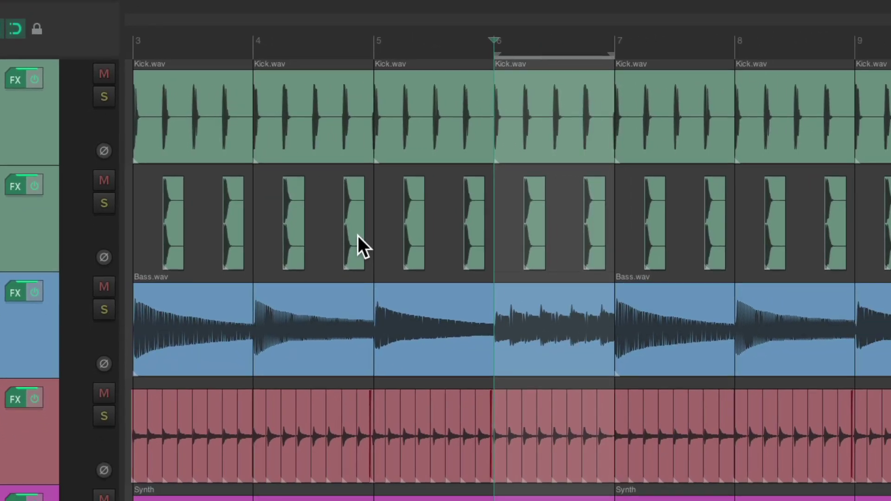
During playback, move the loop to bars 4–5 and then 6–7, then stop
key("space")
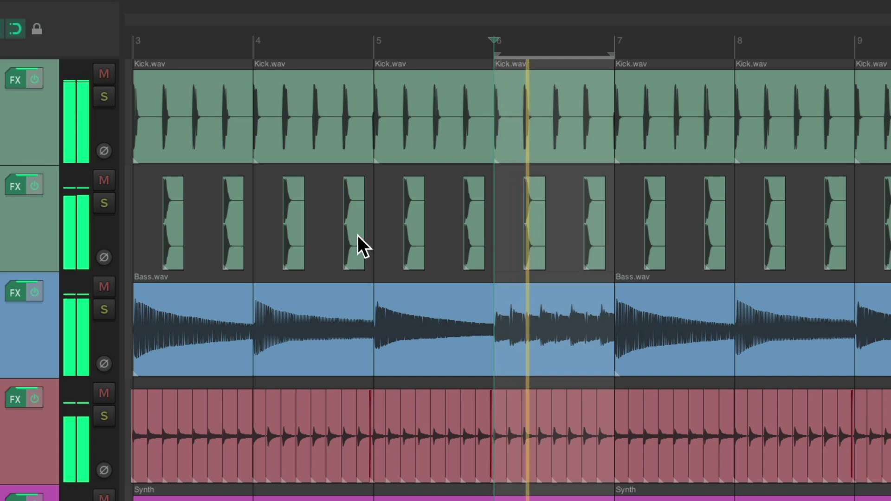
left_click_drag(263, 57, 373, 58)
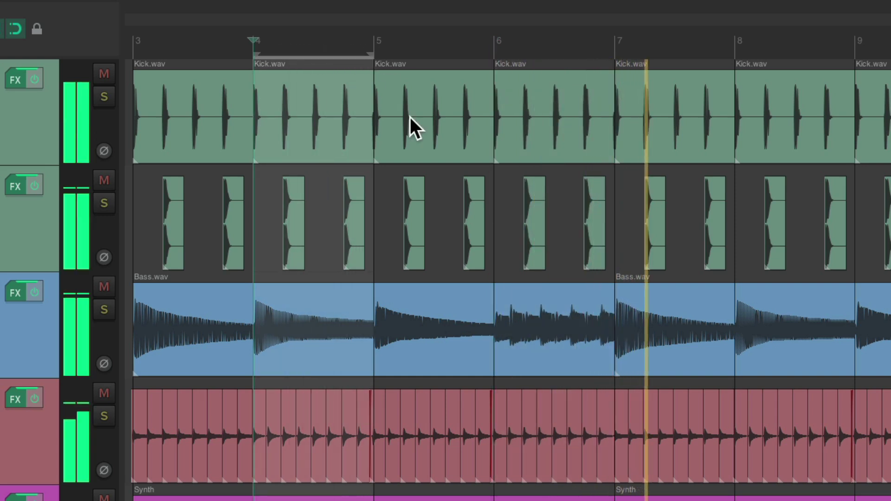
left_click_drag(491, 60, 580, 63)
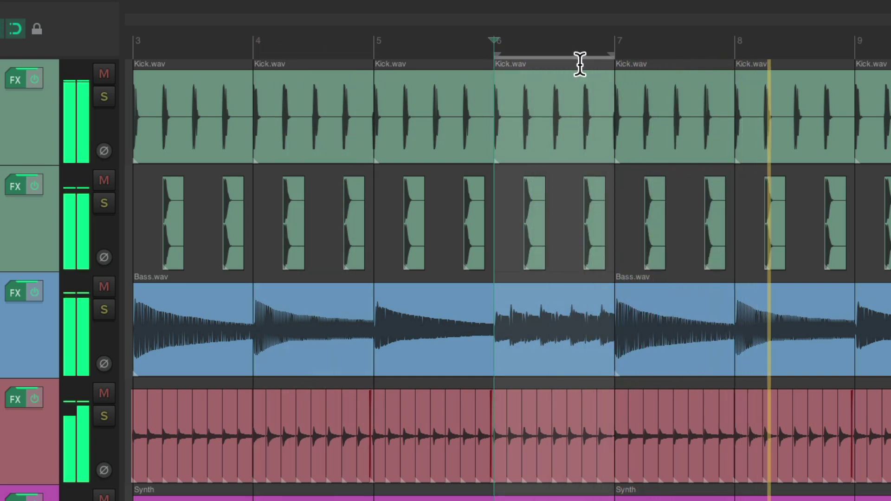
key("space")
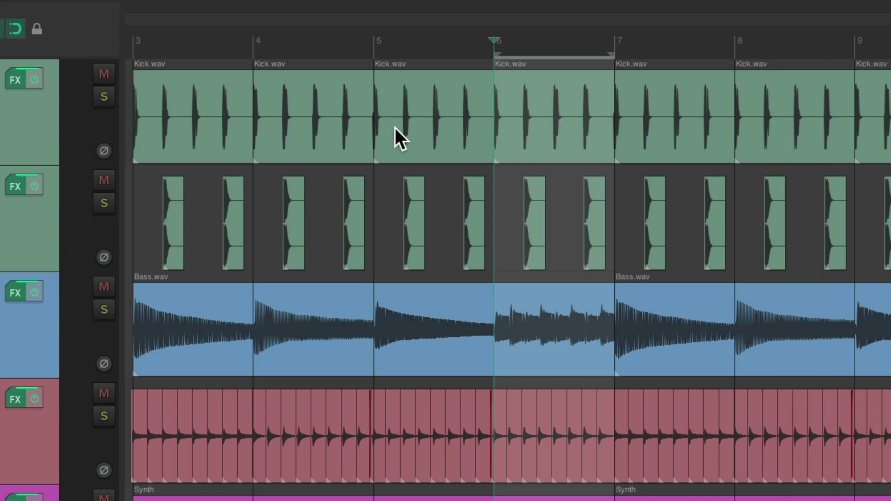
Replay from bar 6, move the loop back to bars 4–5, and reopen the Seeking preferences
key("space")
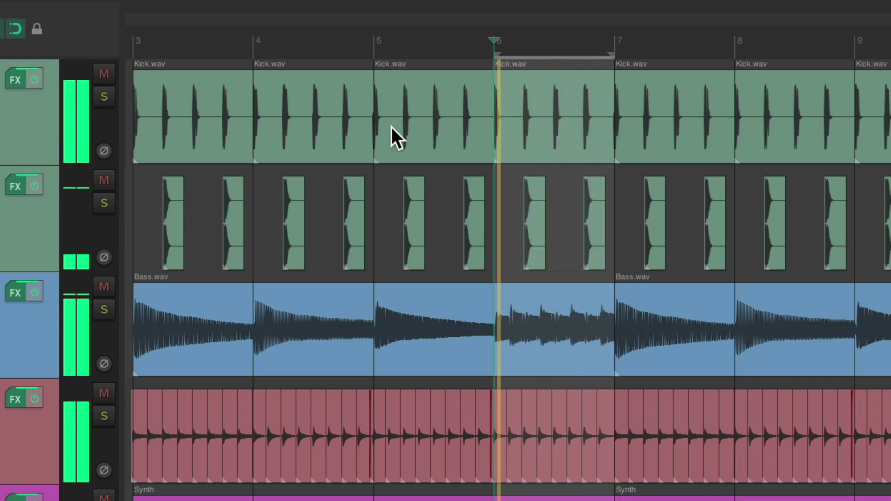
left_click_drag(259, 64, 371, 61)
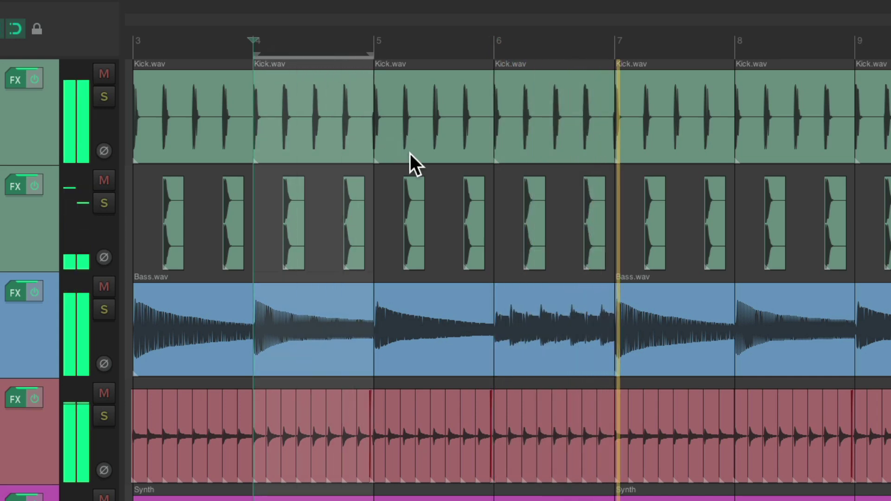
key("space")
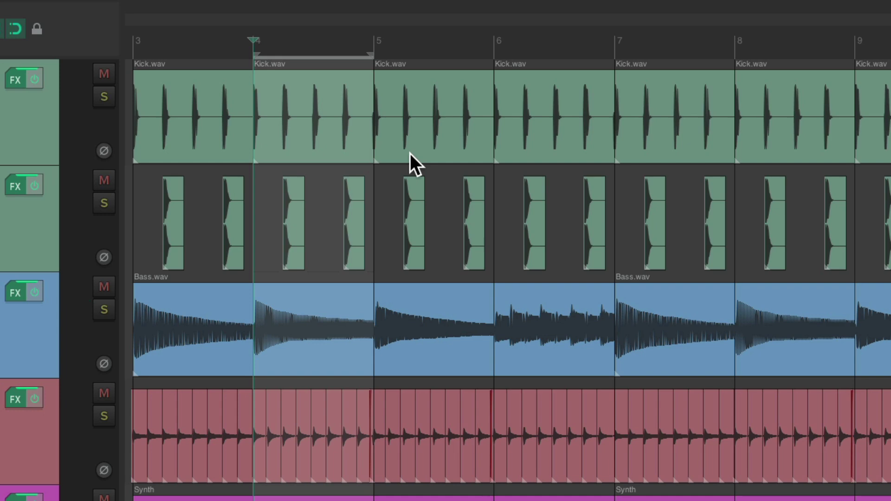
key("space")
key("space")
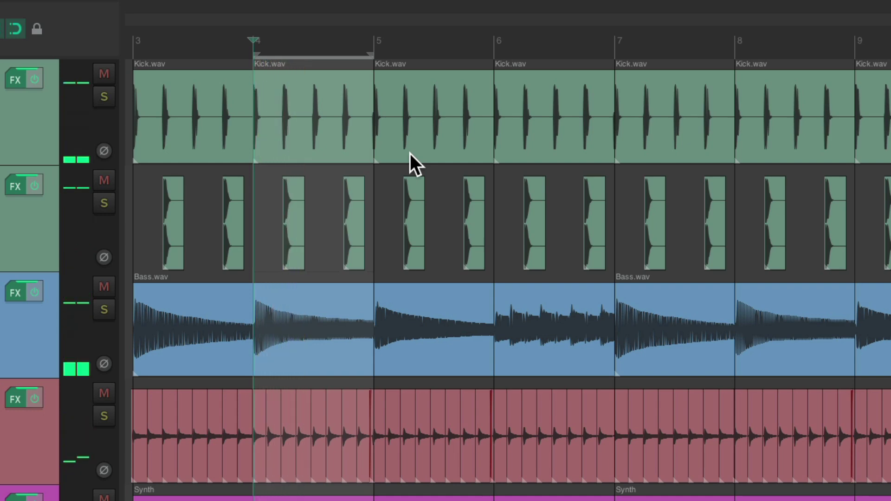
key("super+comma")
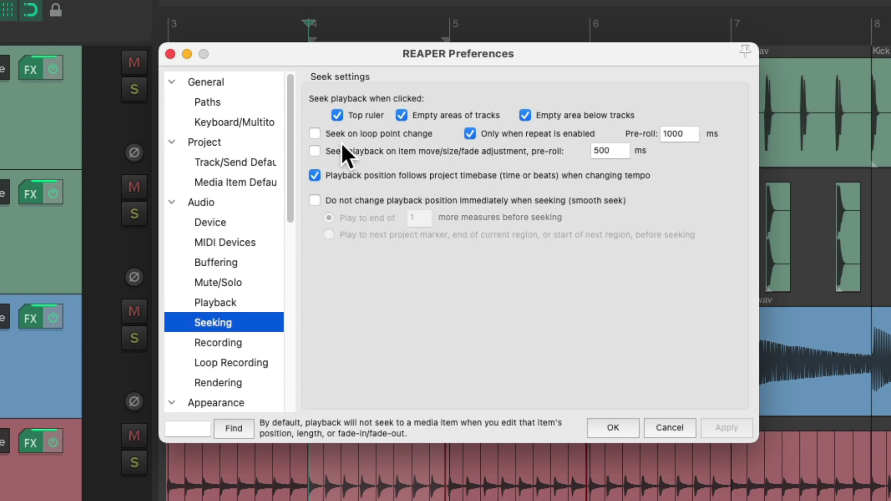
Turn on 'Seek on loop point change', confirm the preferences, and start playback
left_click(314, 134)
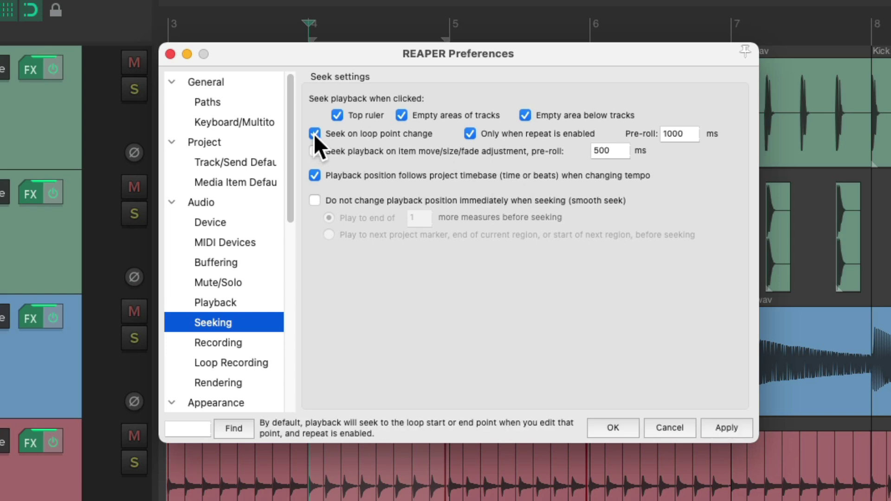
key("Return")
key("space")
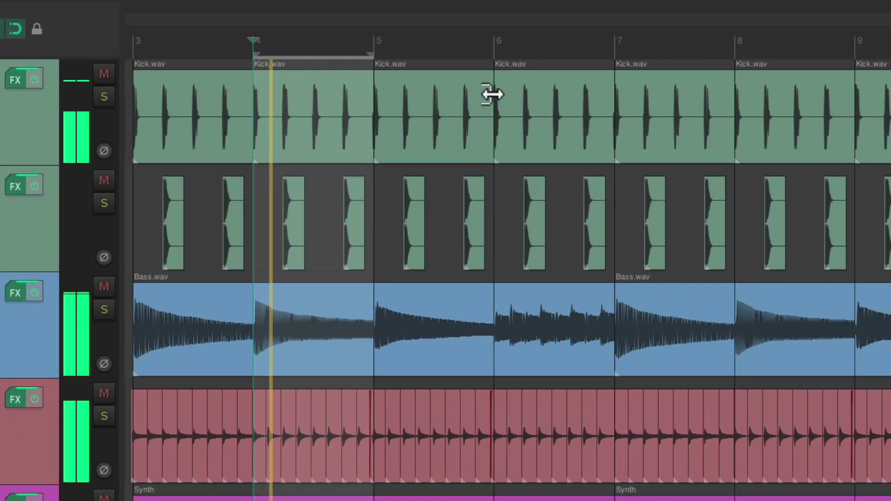
Drag the loop to bars 6–7, 5–6, then back to 4–5, and stop playback
left_click_drag(497, 59, 613, 57)
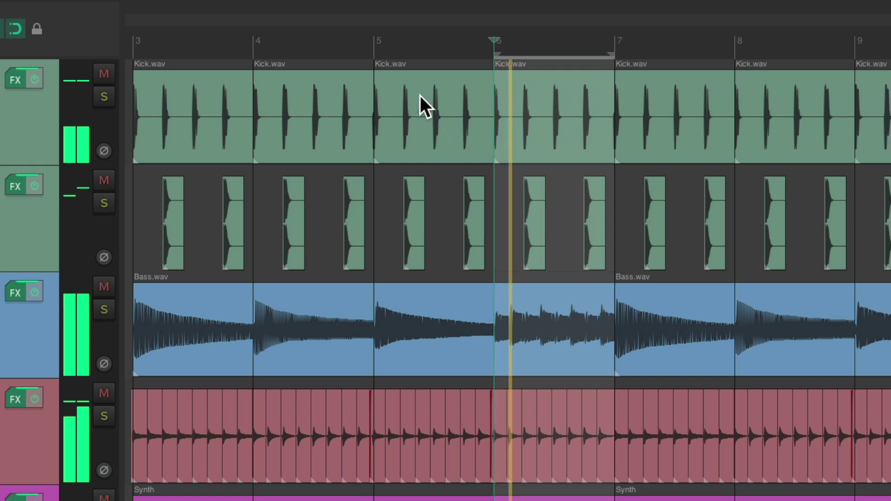
left_click_drag(382, 59, 492, 53)
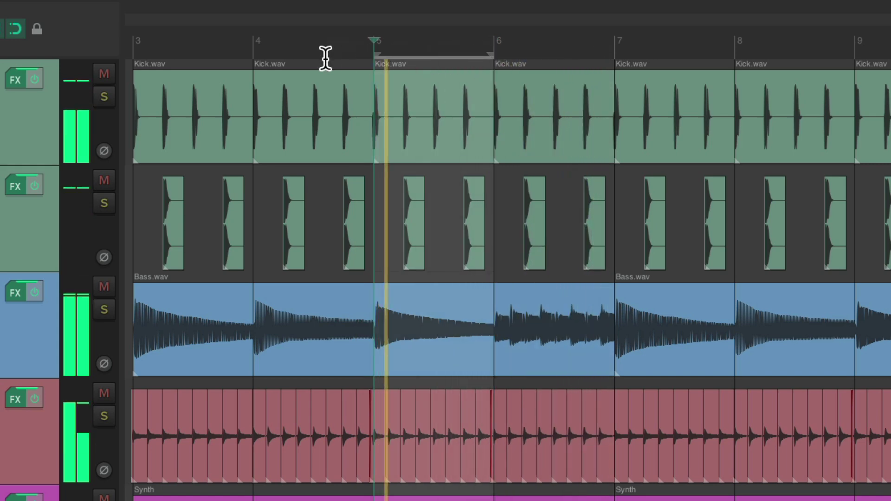
left_click_drag(267, 59, 373, 53)
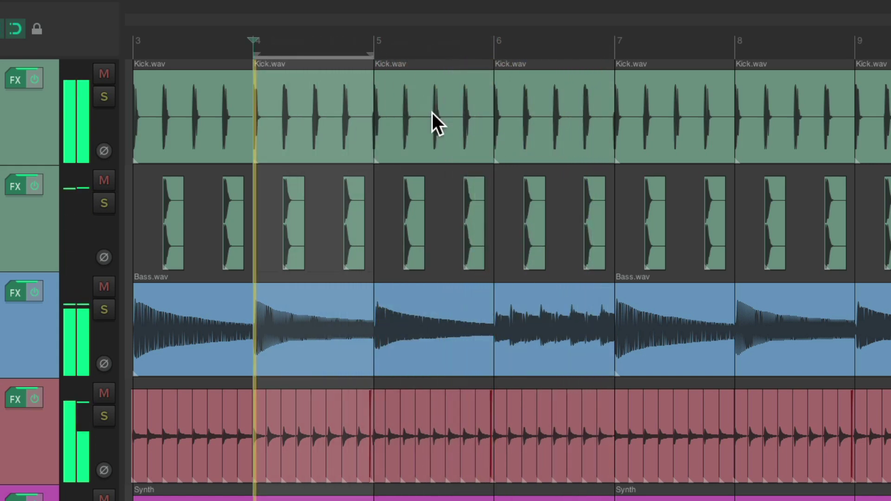
key("space")
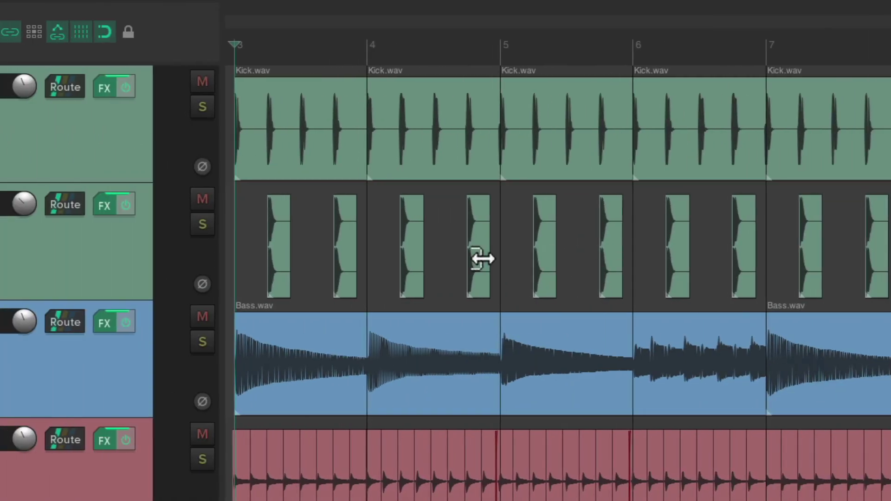
Make a bar 4–5 time selection in the tracks and play it briefly
left_click(375, 268)
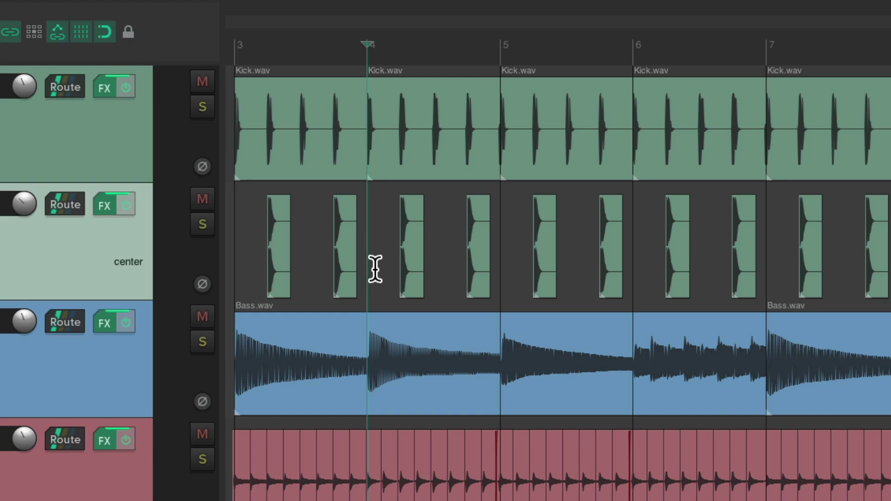
left_click(501, 232)
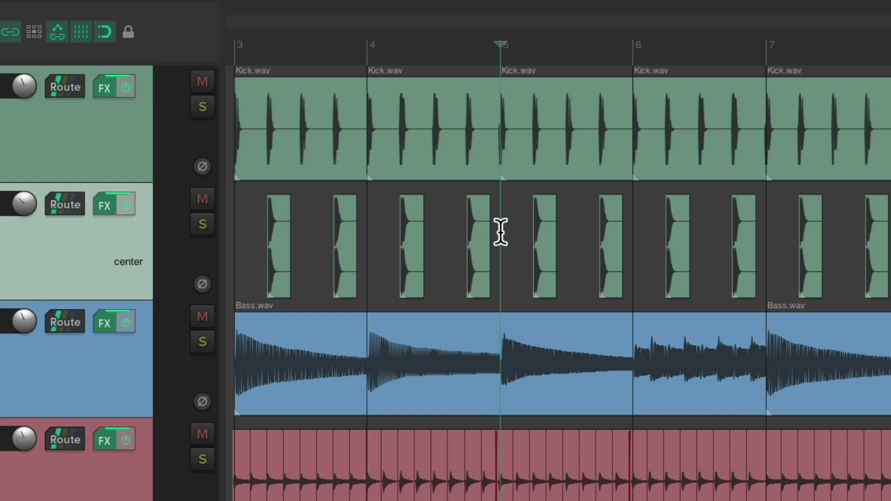
left_click_drag(501, 232, 500, 232)
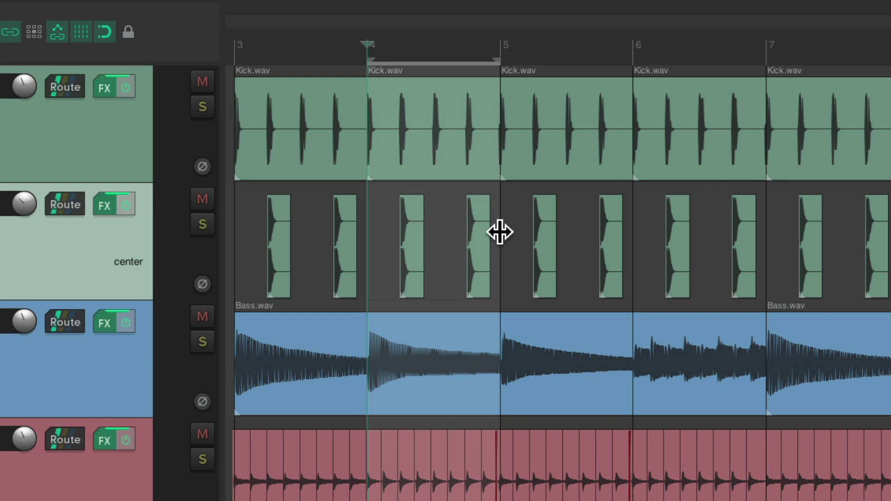
key("space")
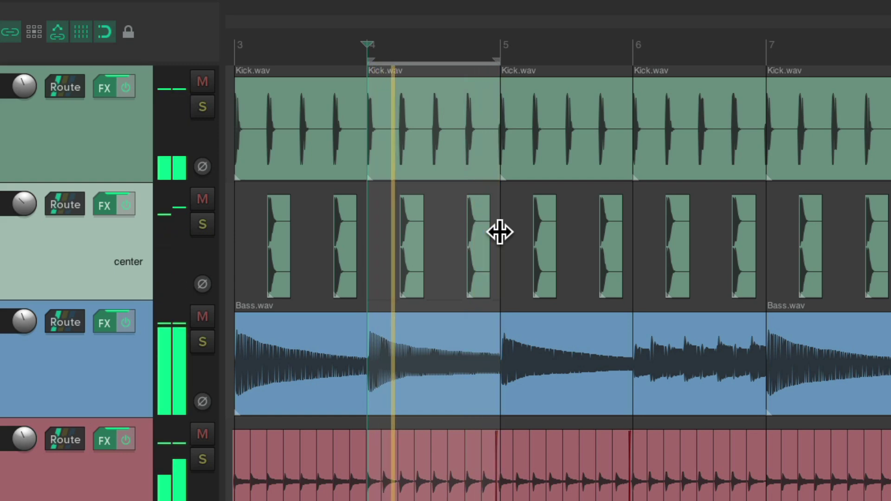
key("space")
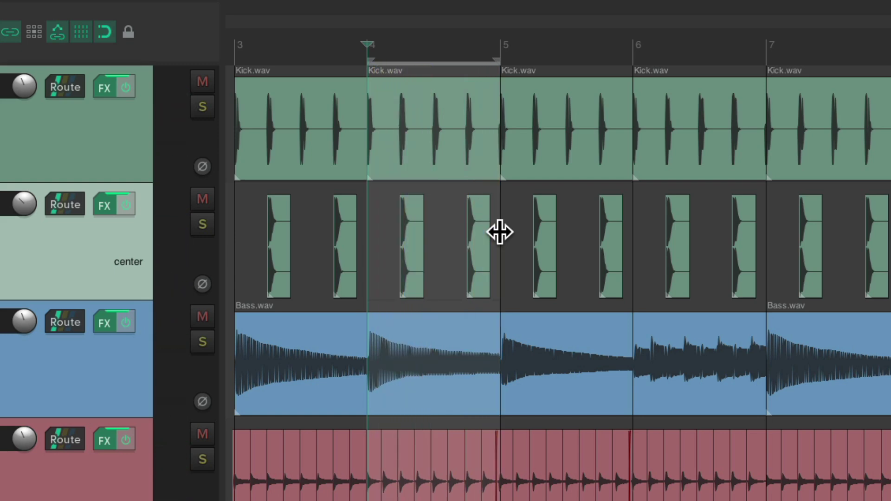
Shift the time selection to bars 5–6, then adjust it back to bars 4–5
left_click(633, 235)
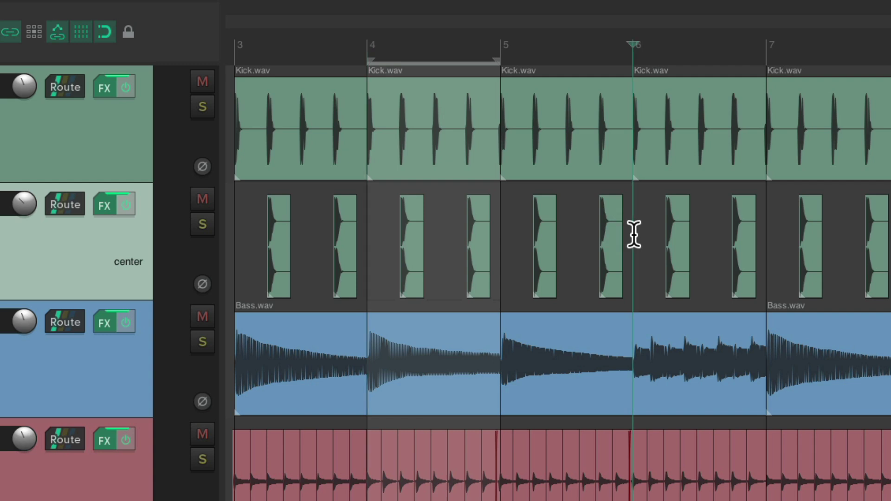
left_click_drag(634, 234, 499, 226)
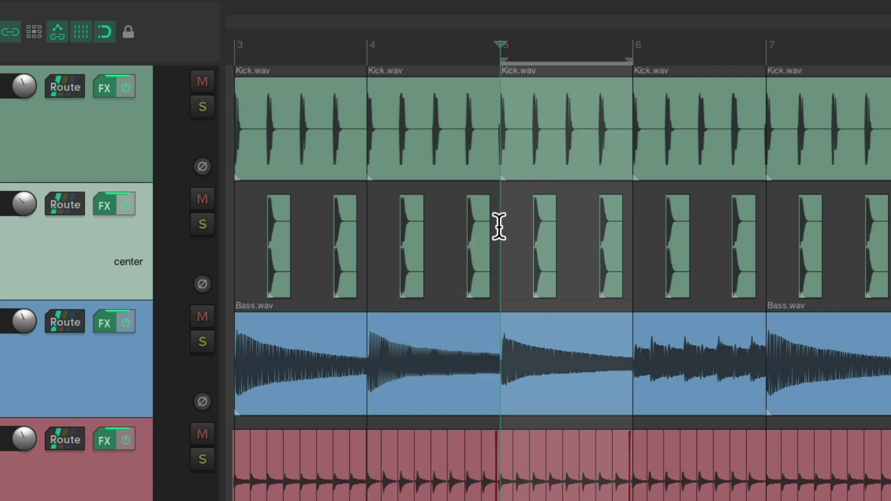
left_click(370, 241, "shift")
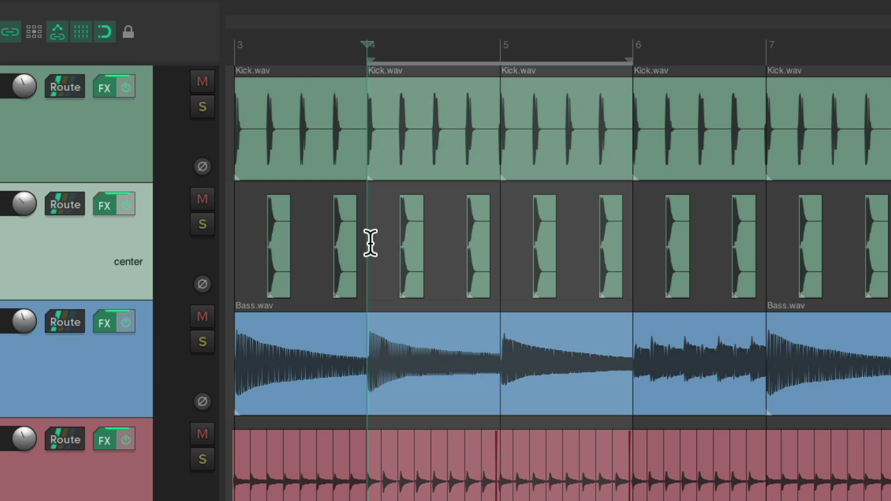
left_click(497, 244, "shift")
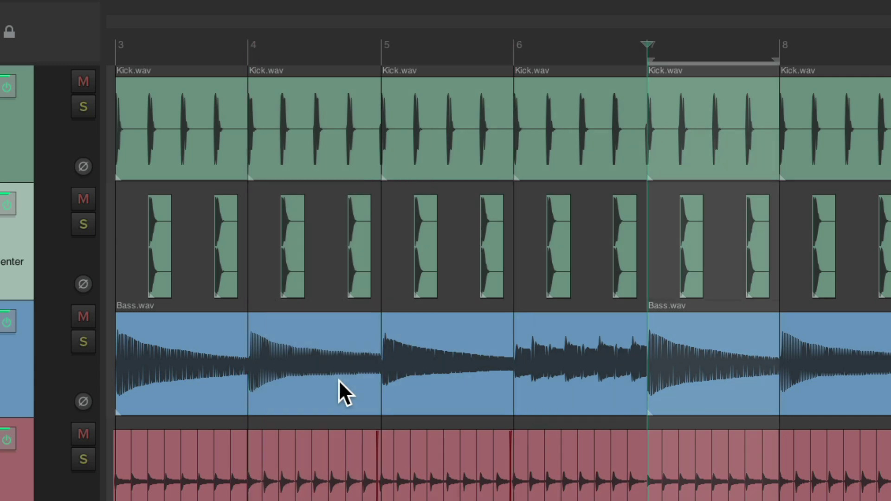
Return the playhead to bar 4, stretch the loop to bars 4–6, and shift it to bars 6–8
key("Left")
key("Left")
key("Left")
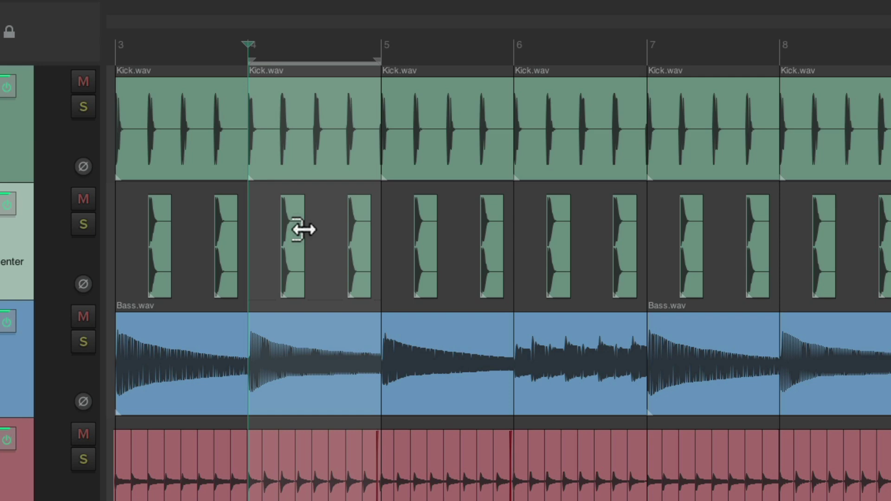
left_click_drag(266, 73, 509, 70)
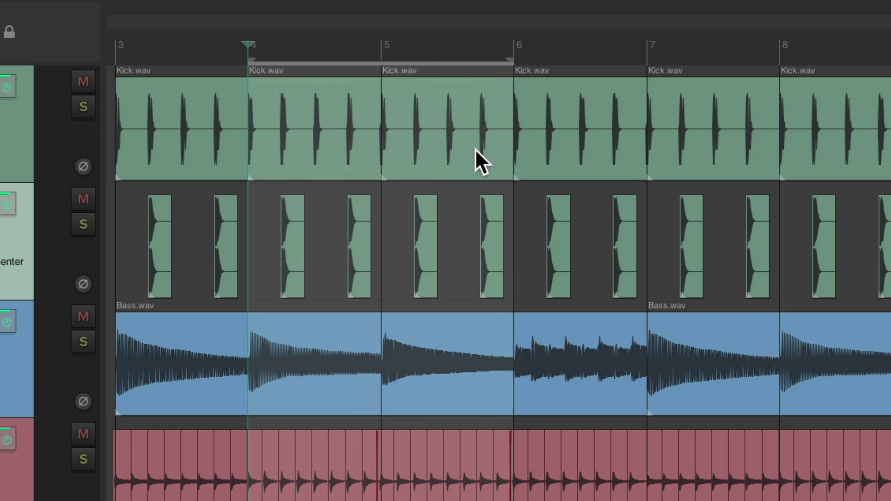
key("shift+Right")
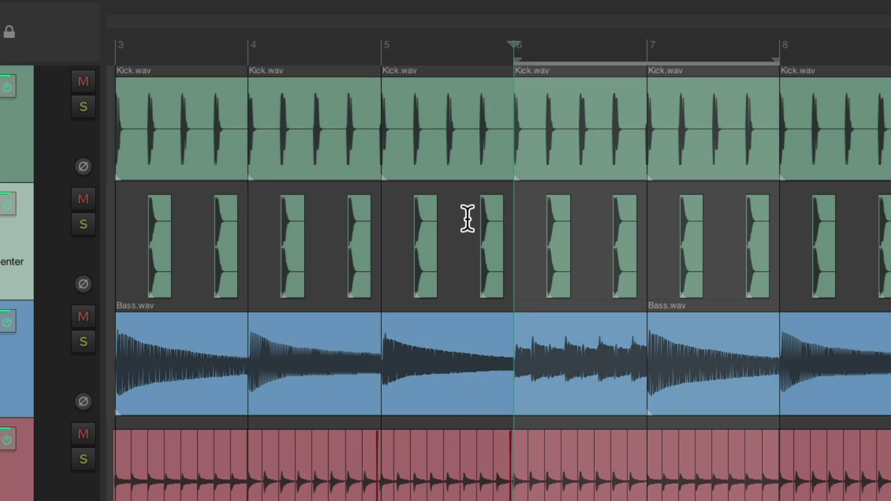
Shift the two-bar loop back and forth by its length, then clear it at bar 3
key("shift+Left")
key("shift+Left")
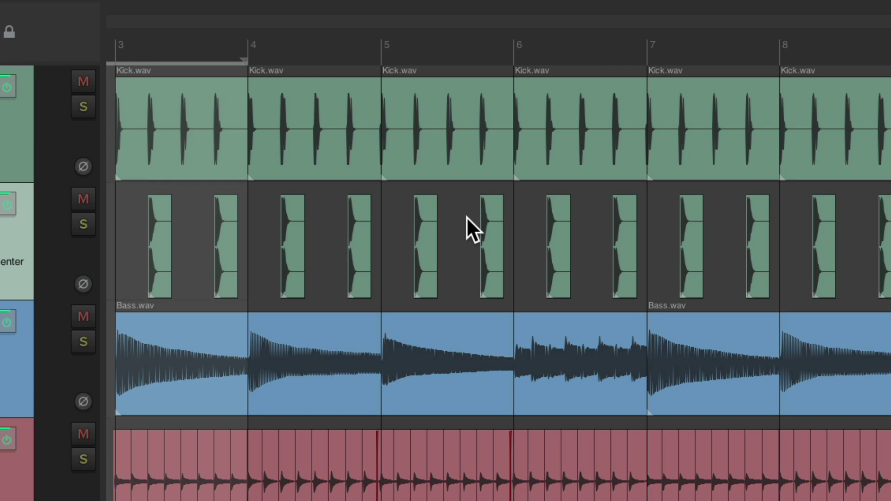
key("shift+Right")
key("shift+Right")
key("shift+Right")
key("shift+Left")
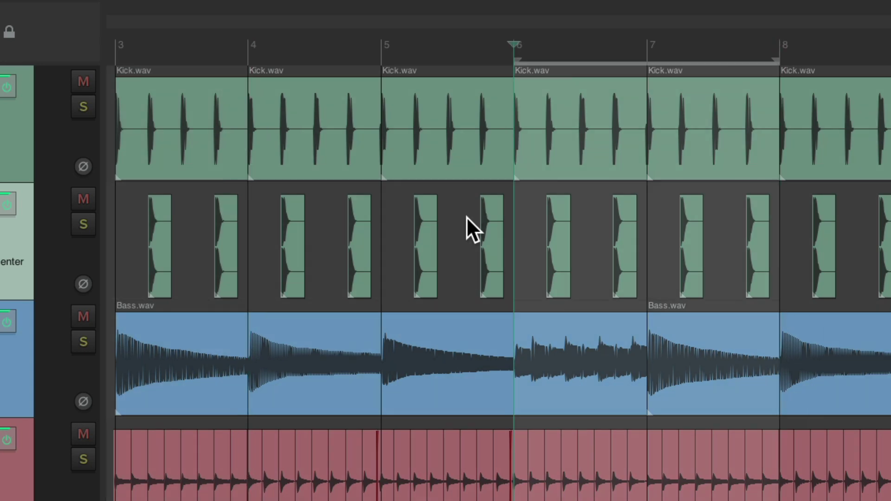
key("shift+Left")
key("shift+Left")
key("shift+Right")
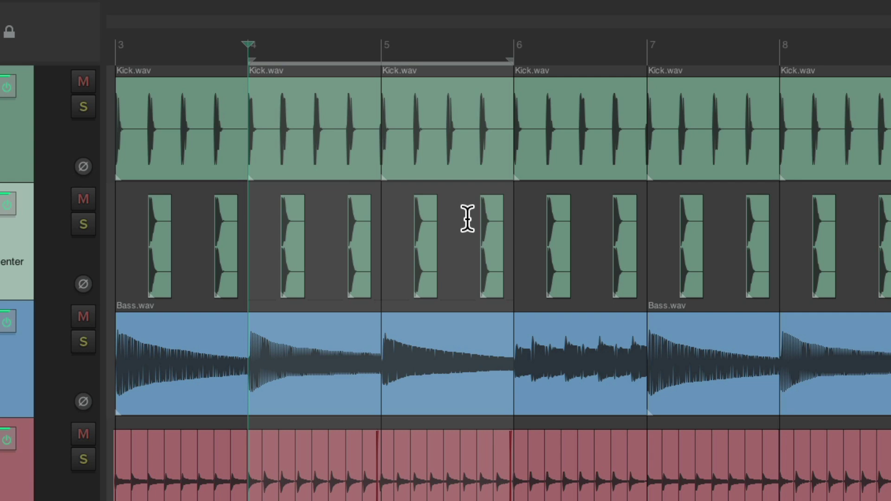
key("shift+Left")
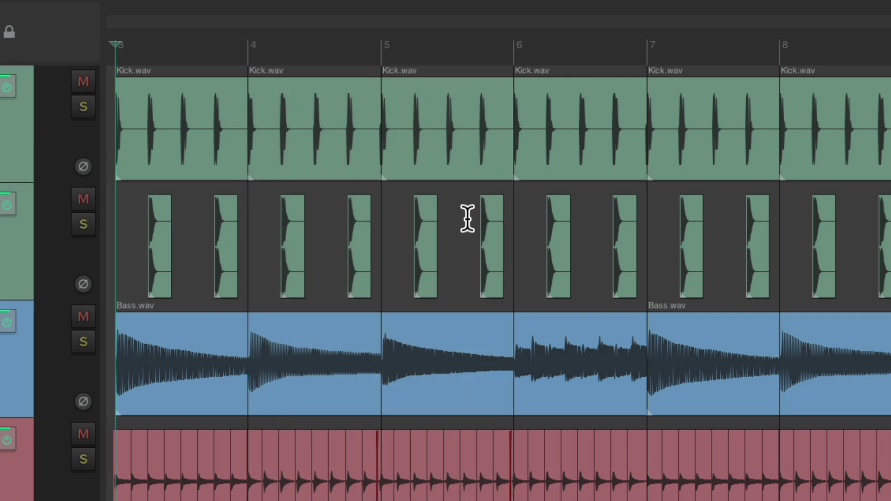
Select the Kick clips in bars 5–7 and the Bass clip, then clear the selection and loop
left_click(439, 91)
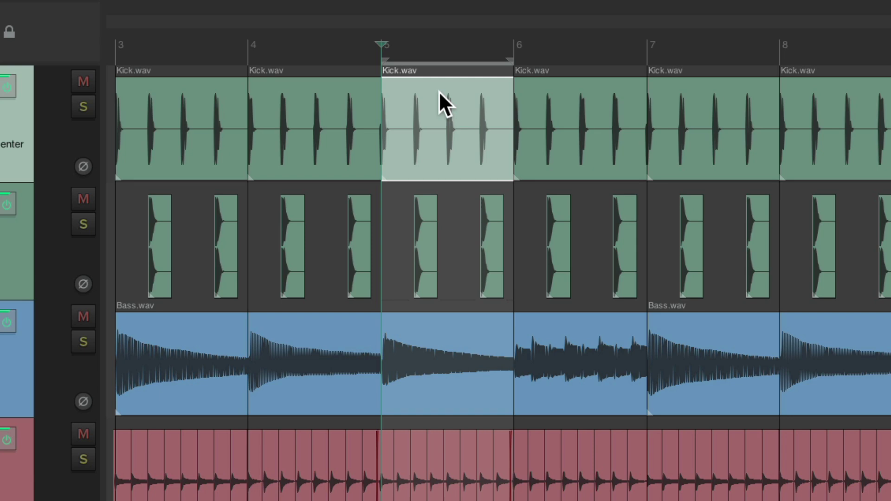
left_click(572, 96, "shift")
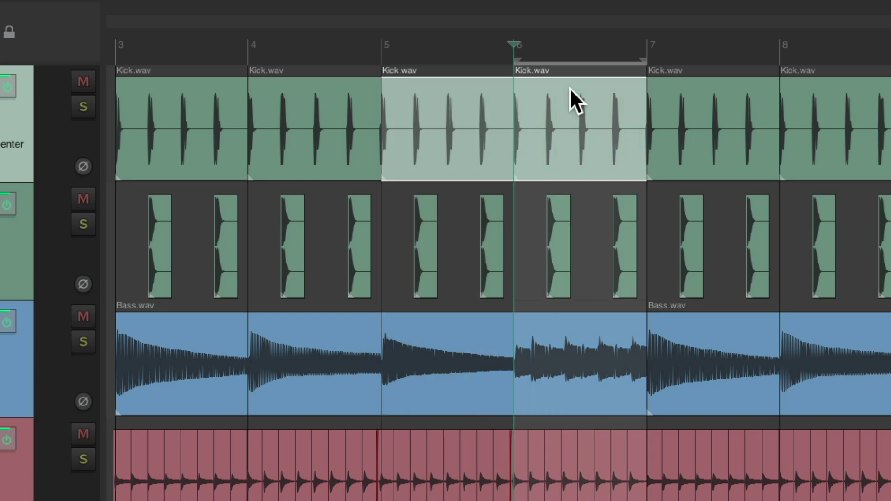
left_click(725, 98, "shift")
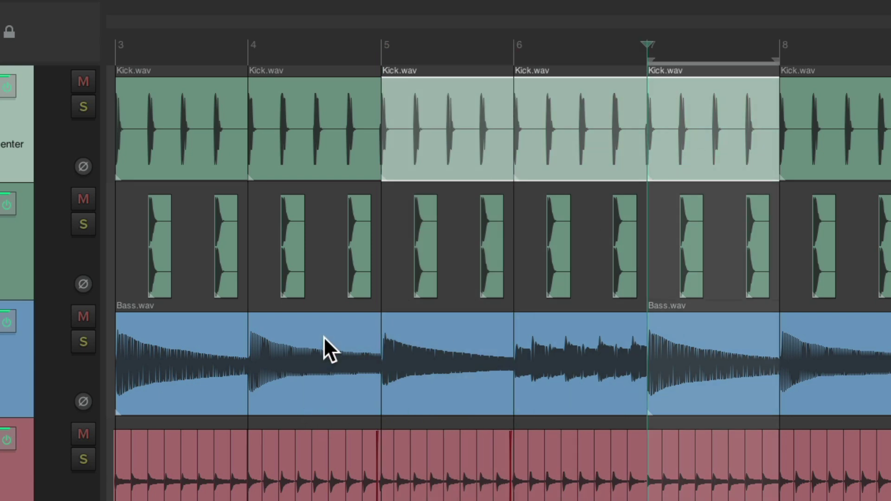
left_click(322, 337, "shift")
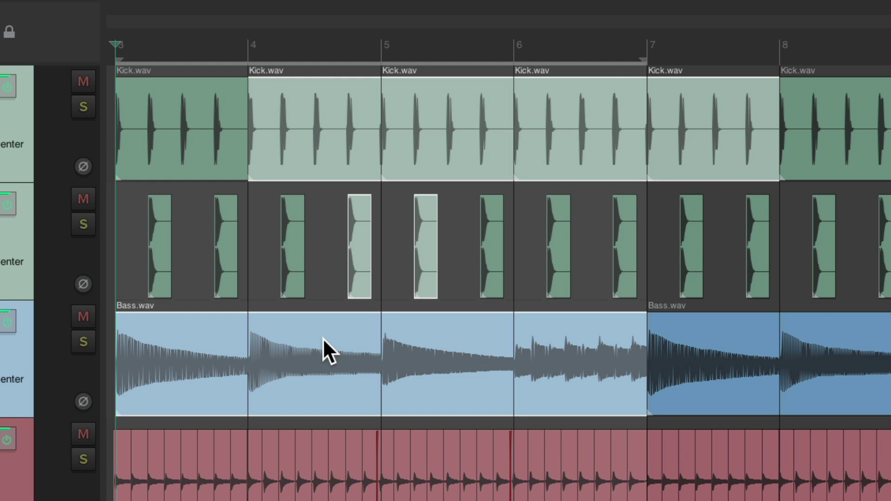
key("Escape")
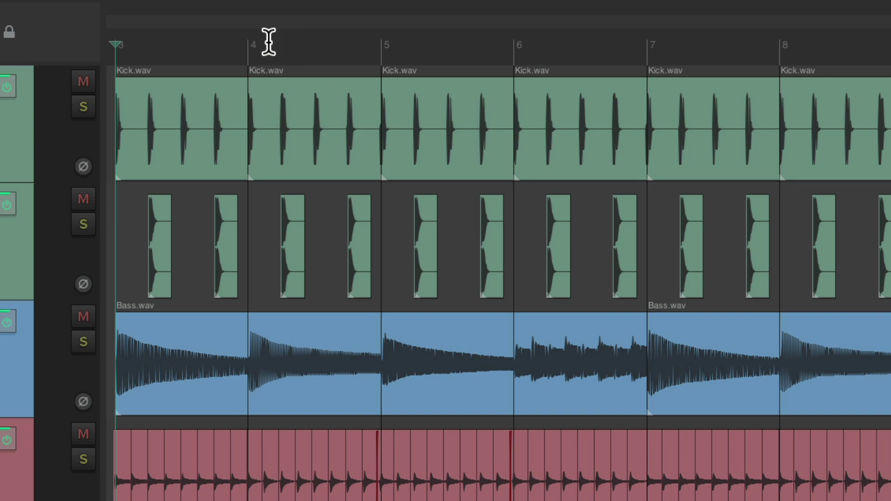
Add markers at bars 4, 6 and 7
left_click(252, 49)
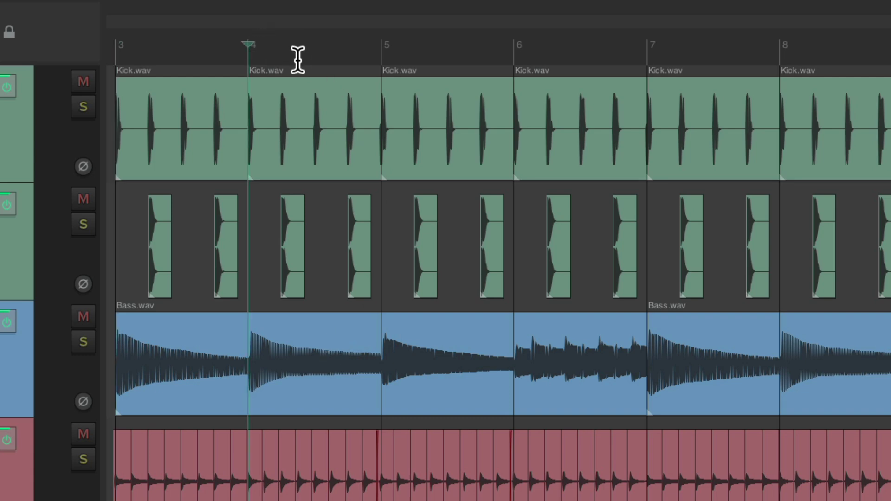
key("Insert")
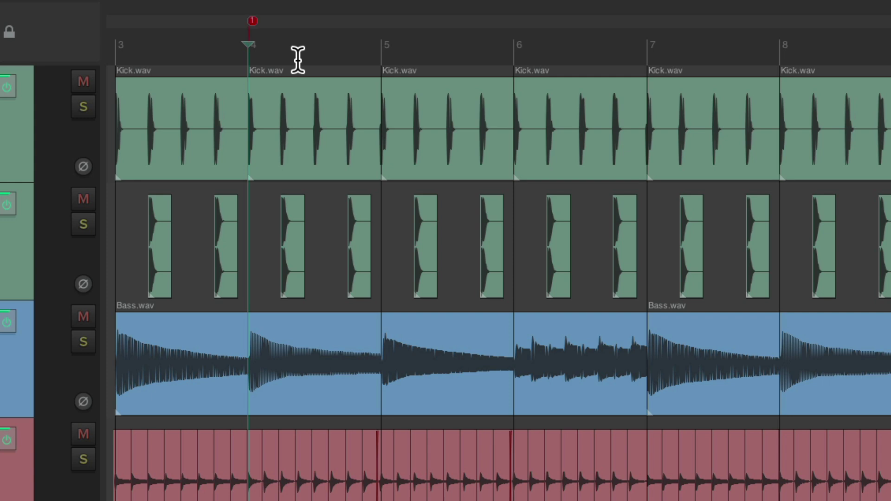
left_click(510, 50)
key("Insert")
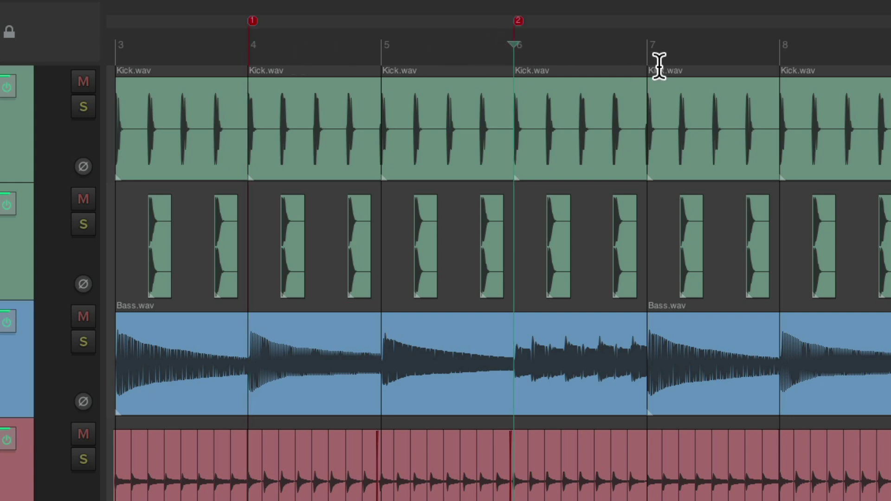
left_click(652, 60)
key("Insert")
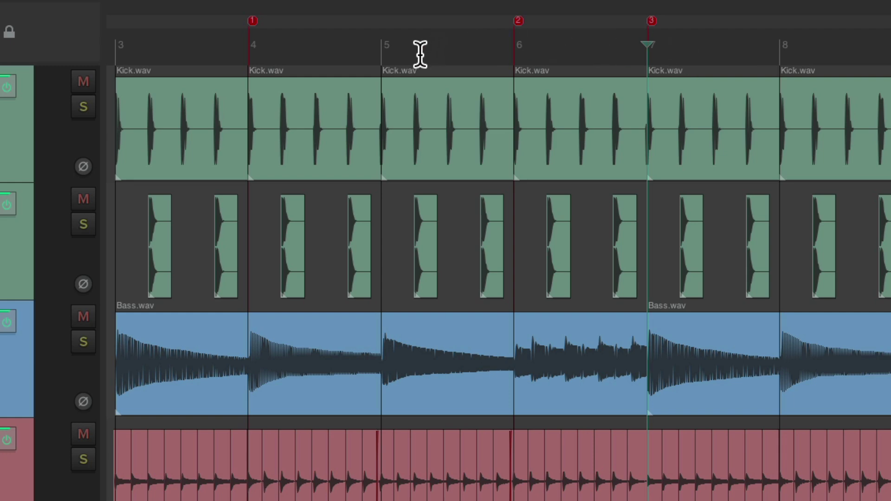
Switch the loop between bars 4–6 and bars 6–7, playing each, ending on bars 6–7
double_click(353, 52)
key("space")
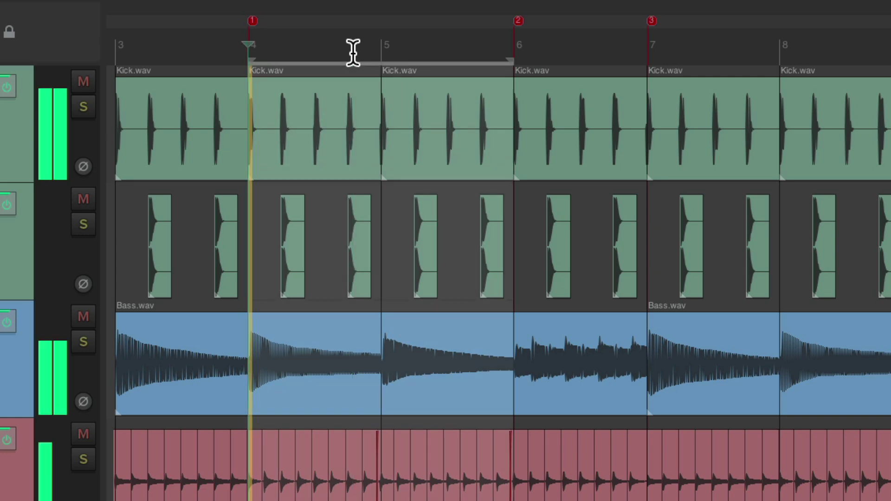
key("space")
double_click(575, 60)
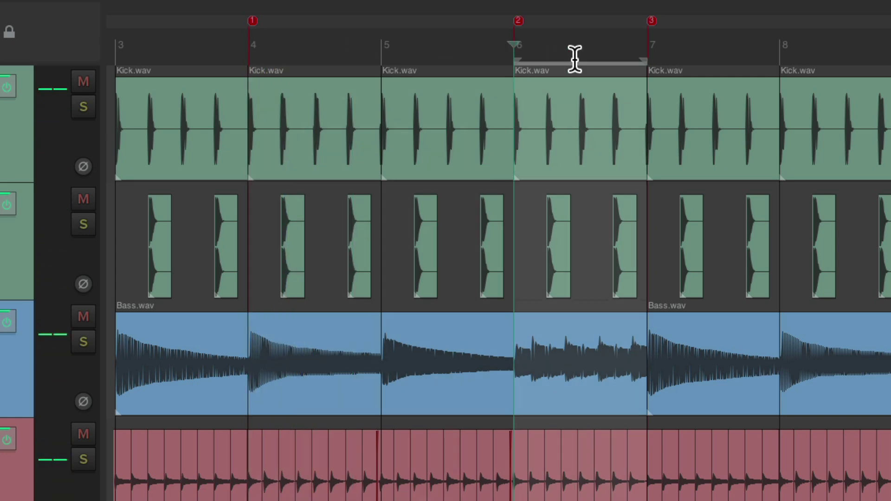
key("space")
key("space")
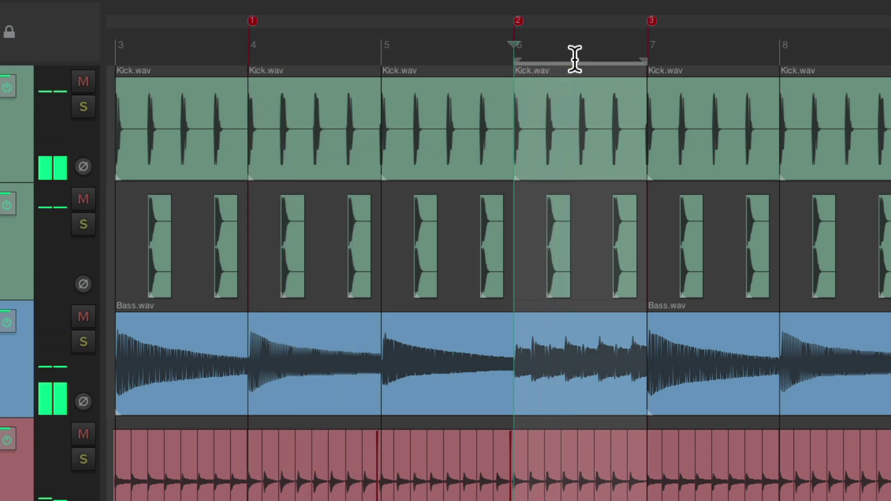
double_click(374, 20)
key("space")
key("space")
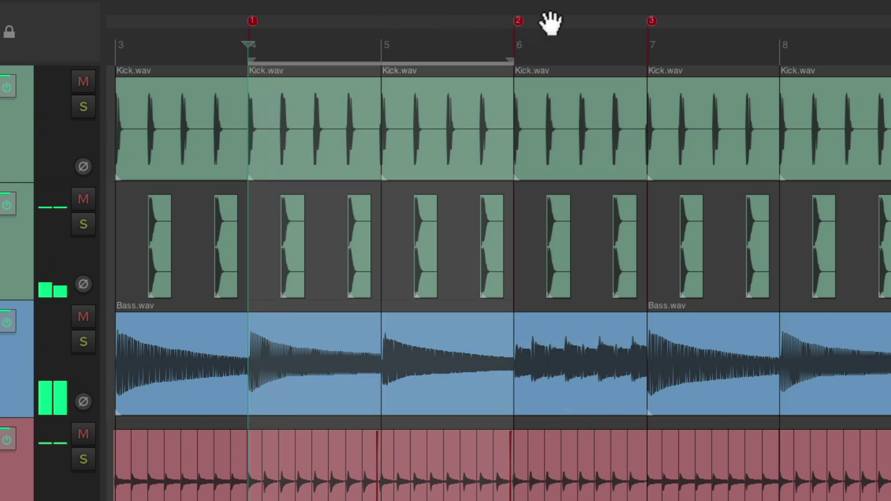
double_click(573, 20)
key("space")
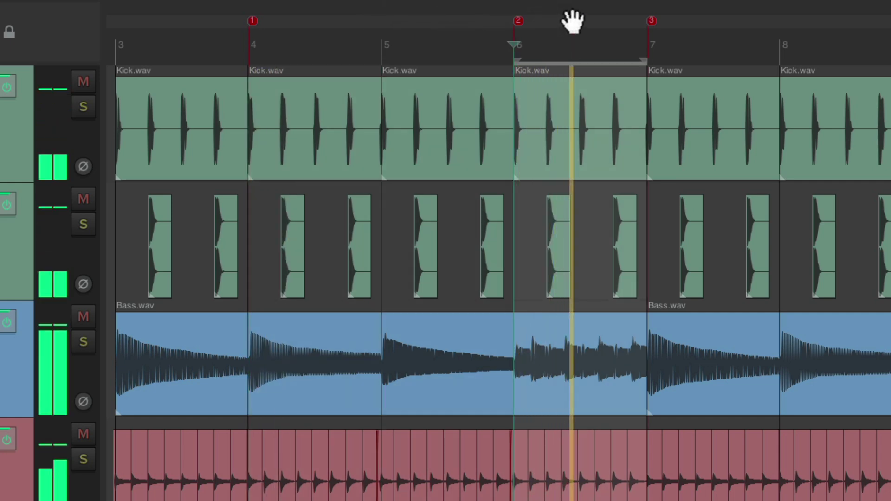
key("space")
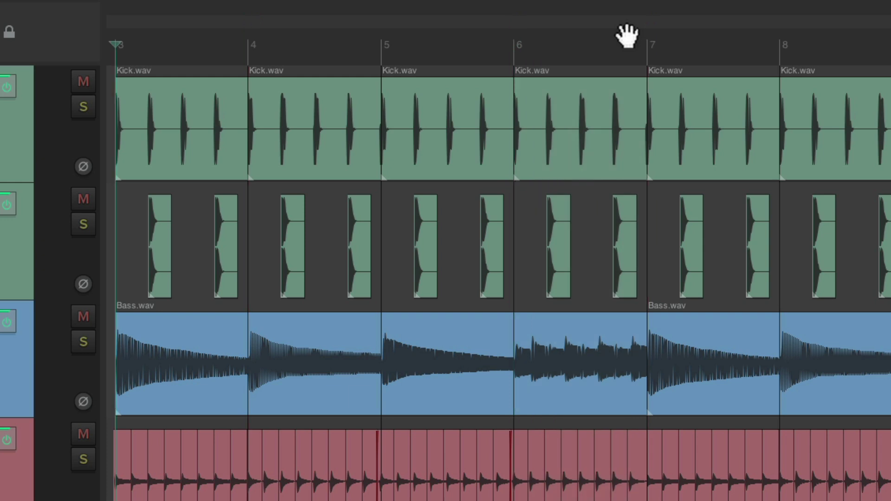
Create region 1 over bars 4–6 and region 2 over bars 6–7, then clear the time selection
left_click_drag(254, 54, 512, 53)
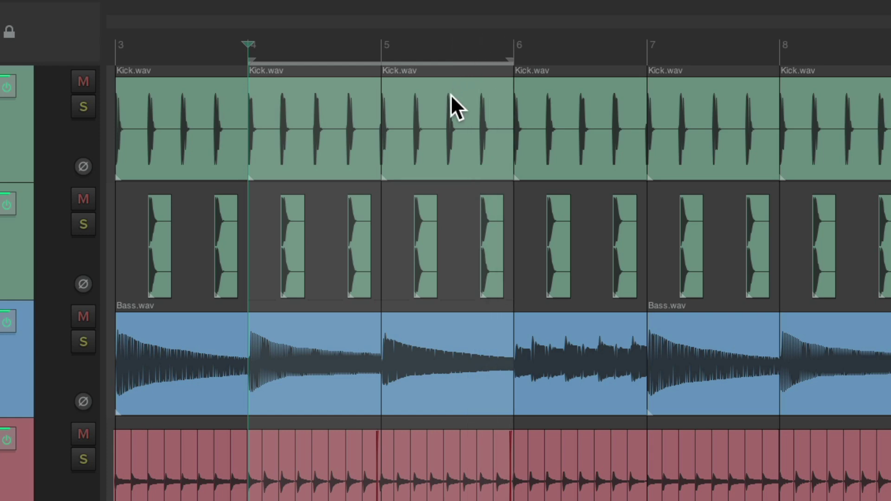
key("shift+r")
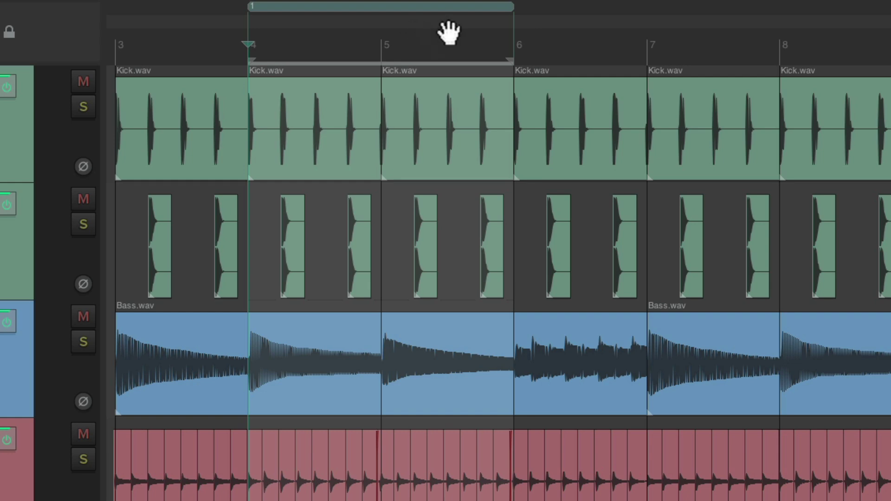
left_click_drag(527, 54, 636, 59)
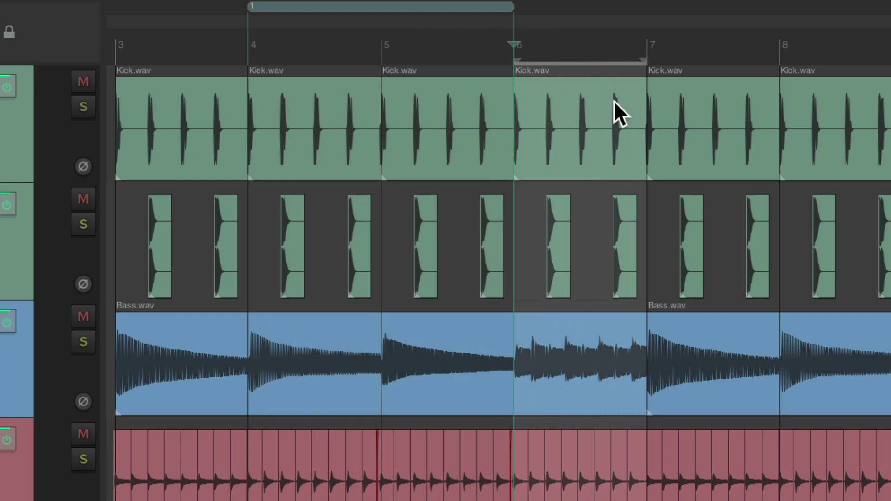
key("shift+r")
key("Escape")
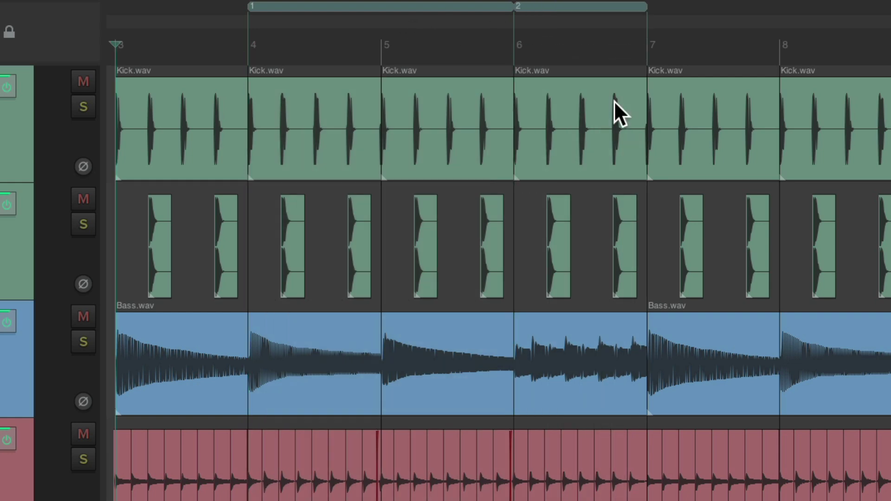
Loop region 1, then region 2, then region 1 again
left_click(432, 9)
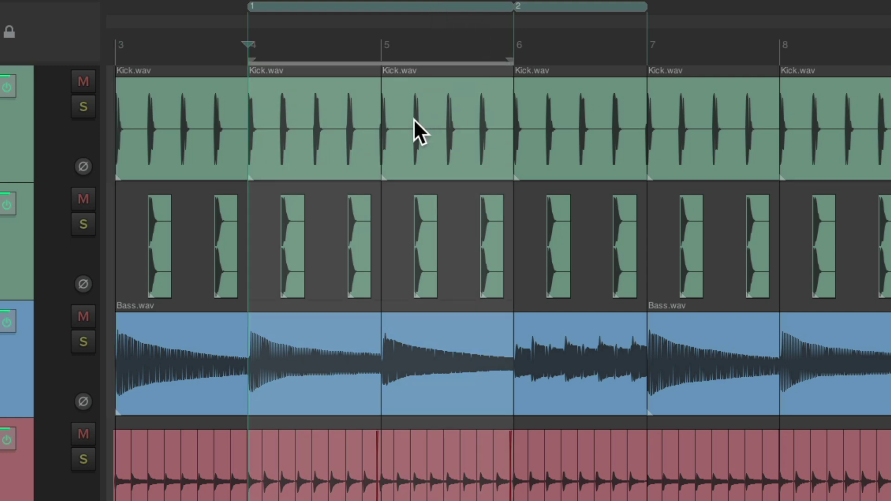
left_click(551, 7)
left_click(417, 6)
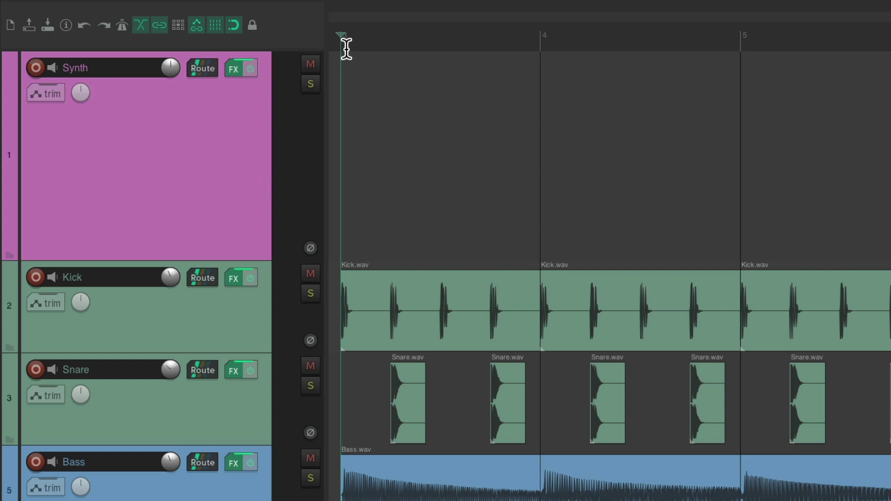
Loop bars 3 to 5 and record-arm the Synth track for USB MIDI keyboard input
mouse_move(344, 45)
left_mouse_down()
mouse_move(397, 35)
mouse_move(737, 35)
left_mouse_up()
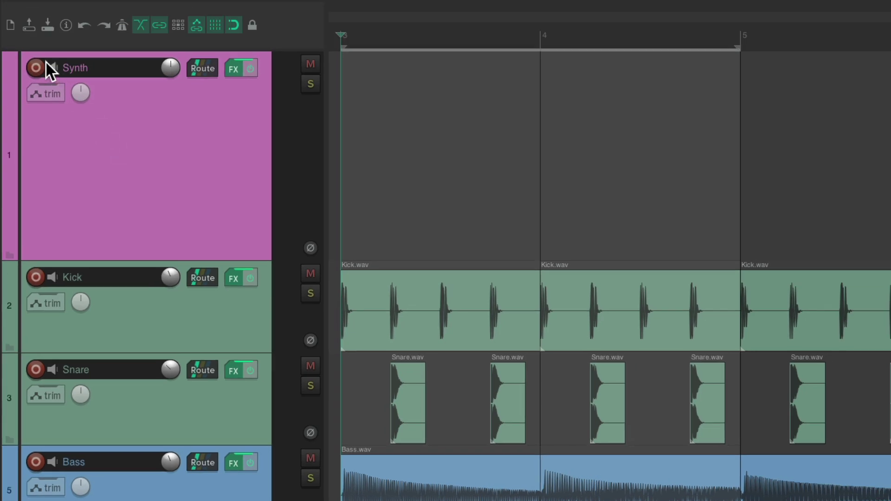
left_click(37, 65)
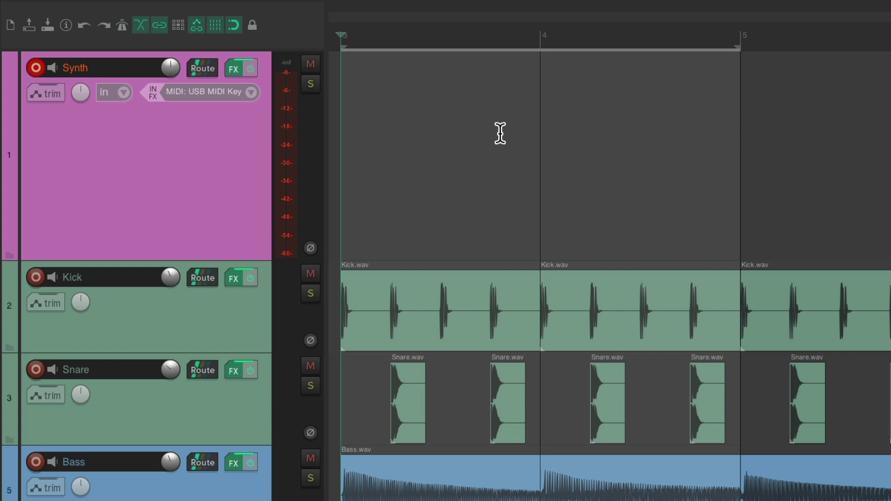
Loop-record five MIDI takes over bars 3–5, then activate take 4 and play it back
key("ctrl+r")
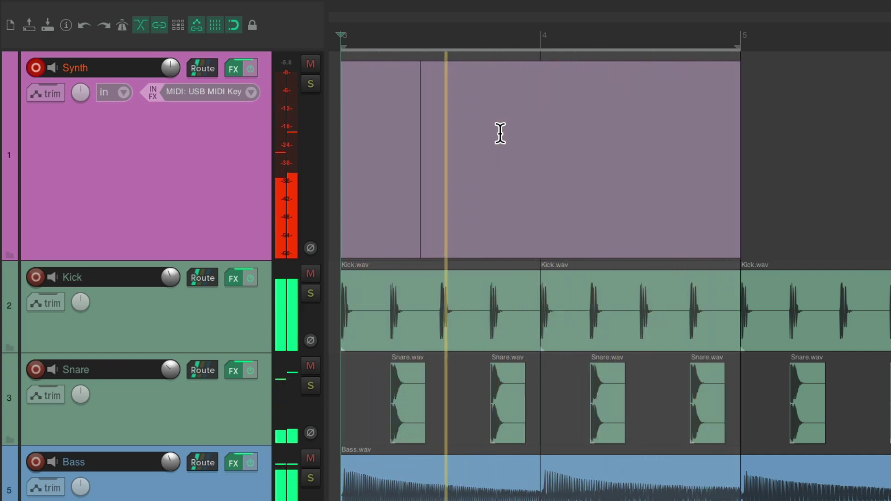
key("space")
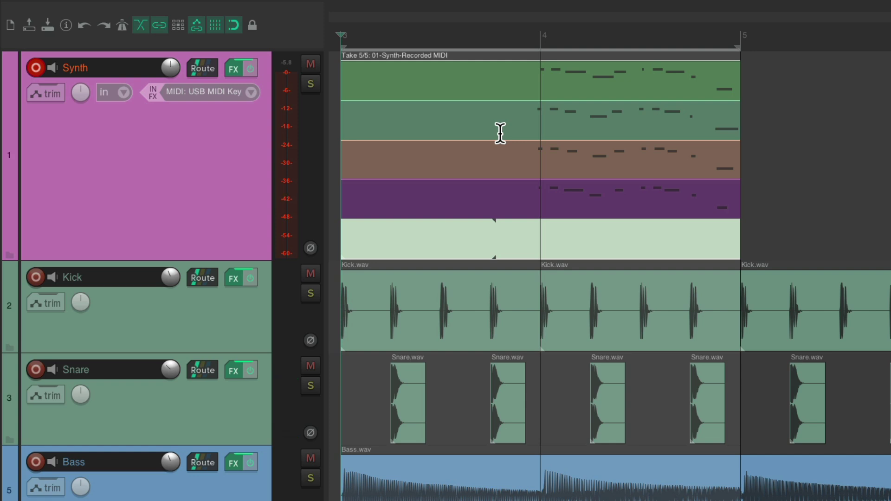
left_click(565, 185)
key("space")
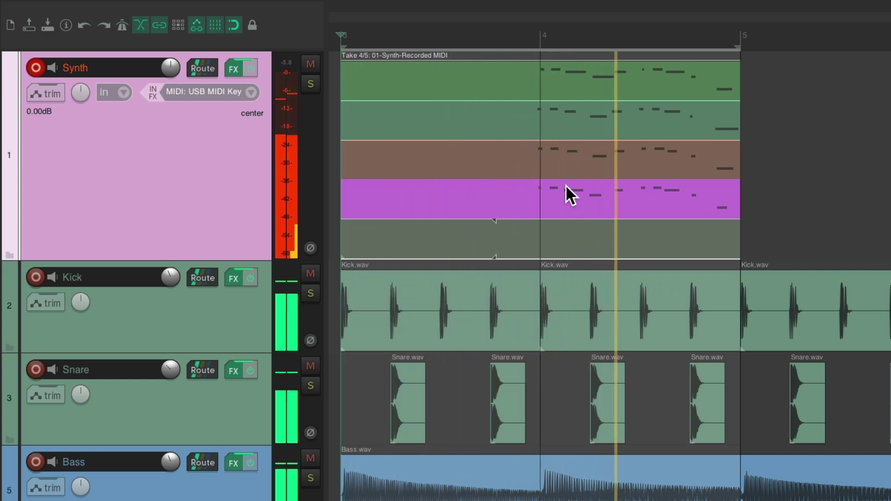
key("space")
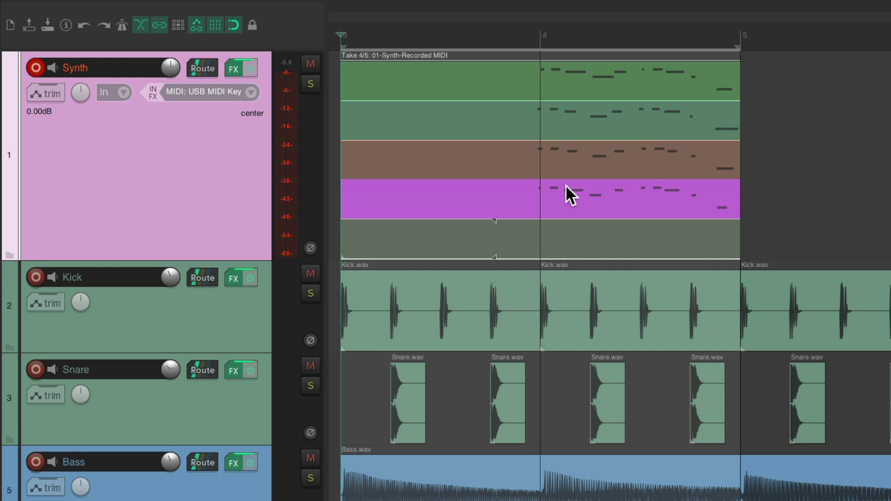
Crop the Synth MIDI item to its active take 4
right_click(560, 191)
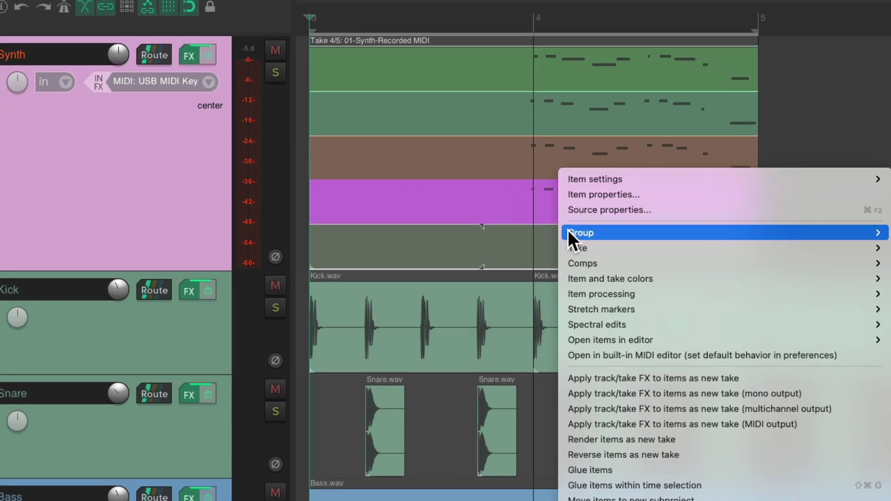
mouse_move(570, 248)
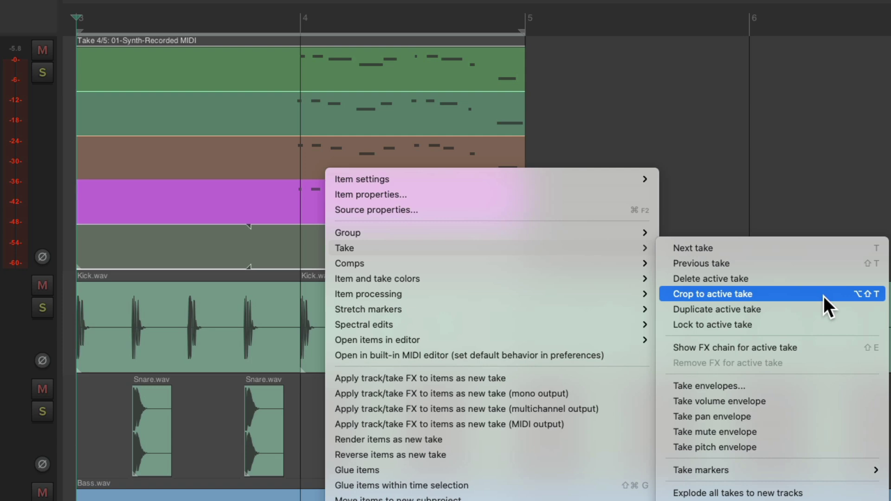
left_click(823, 297)
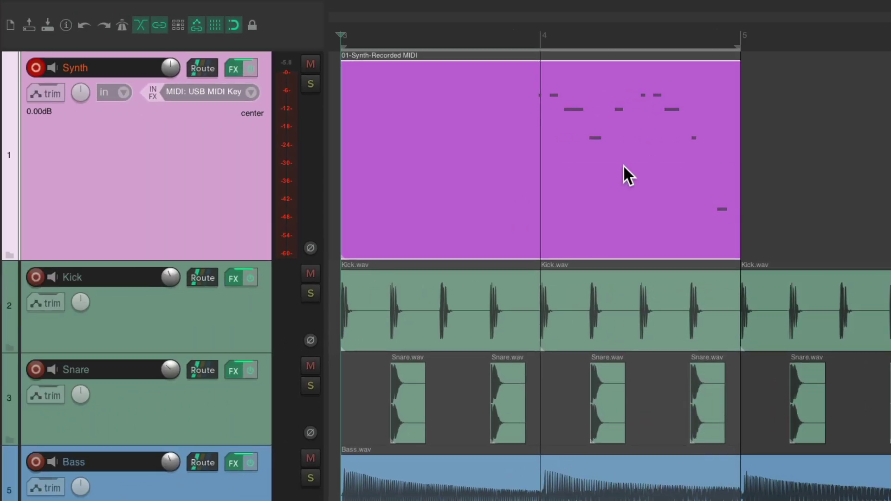
Trim the item's start to just before bar 4 and play it back
left_click_drag(344, 195, 530, 181)
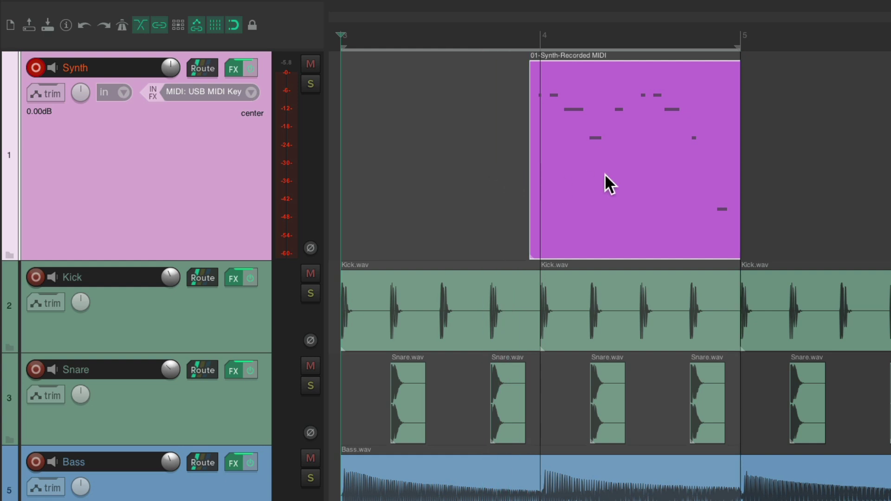
key("space")
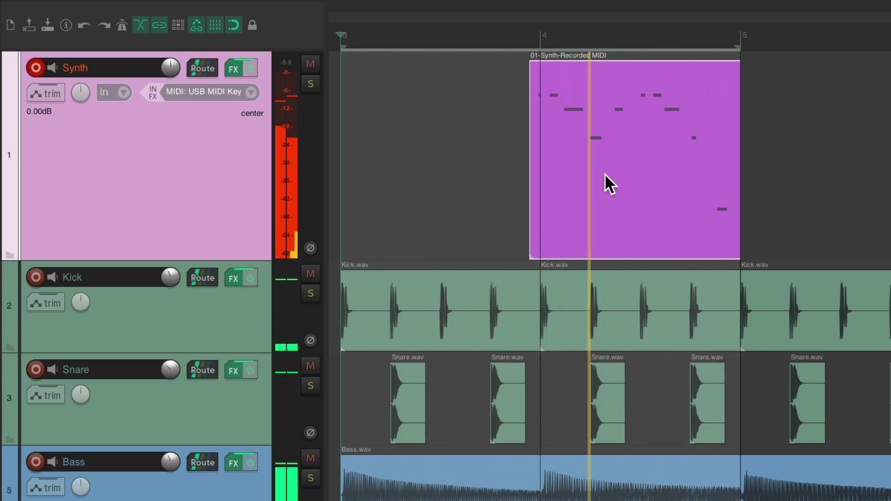
key("space")
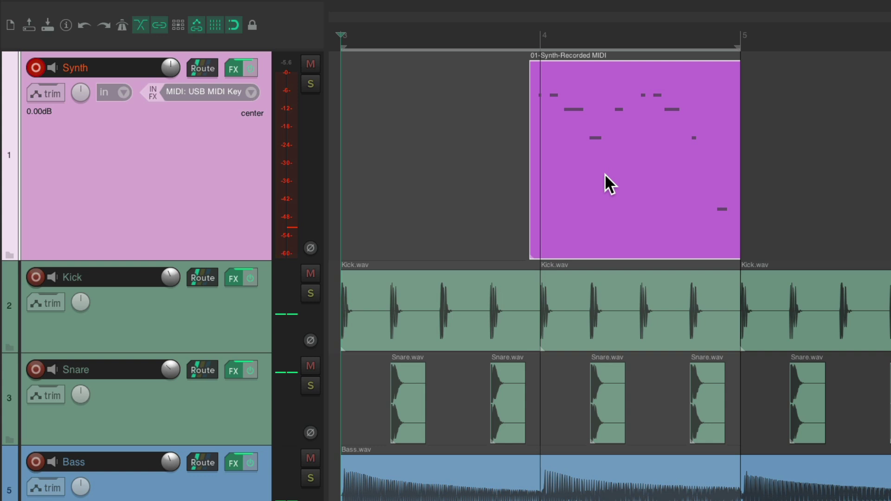